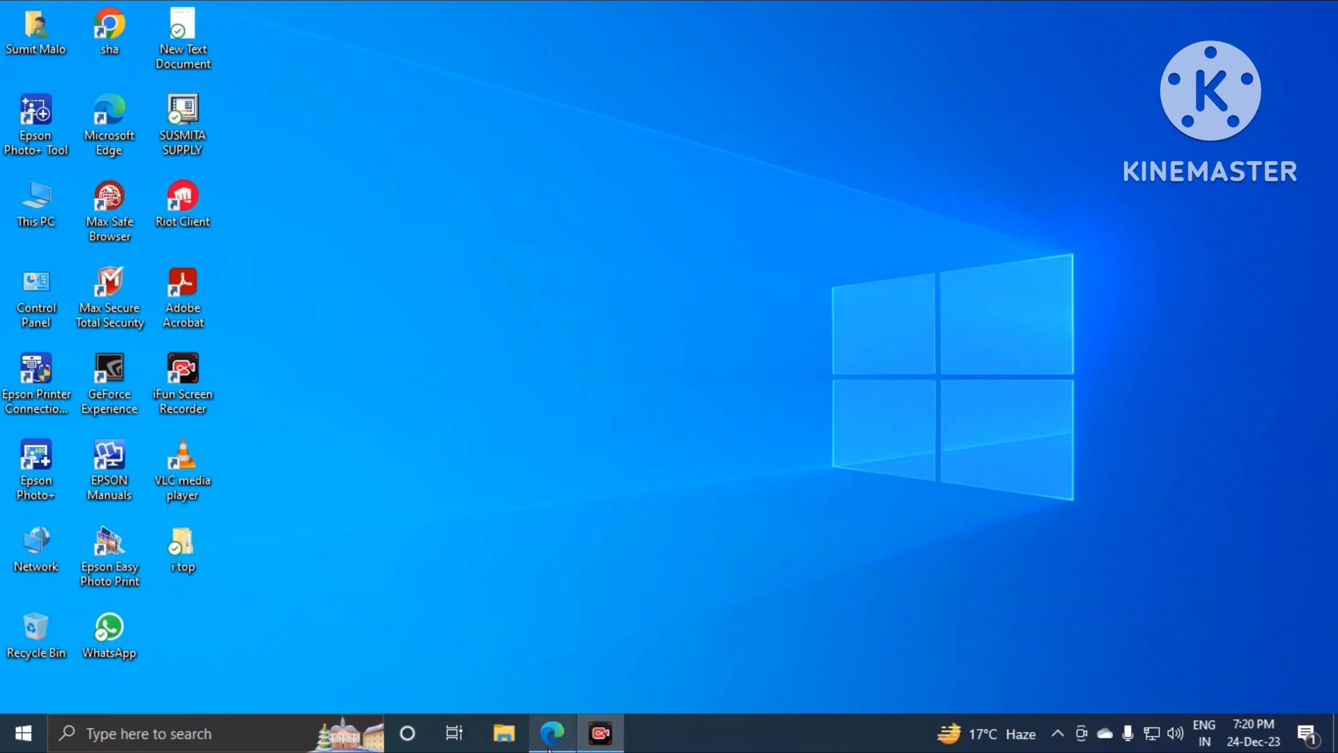
Step: Launch Microsoft Edge from the taskbar, opening on the Google homepage
left_click(550, 745)
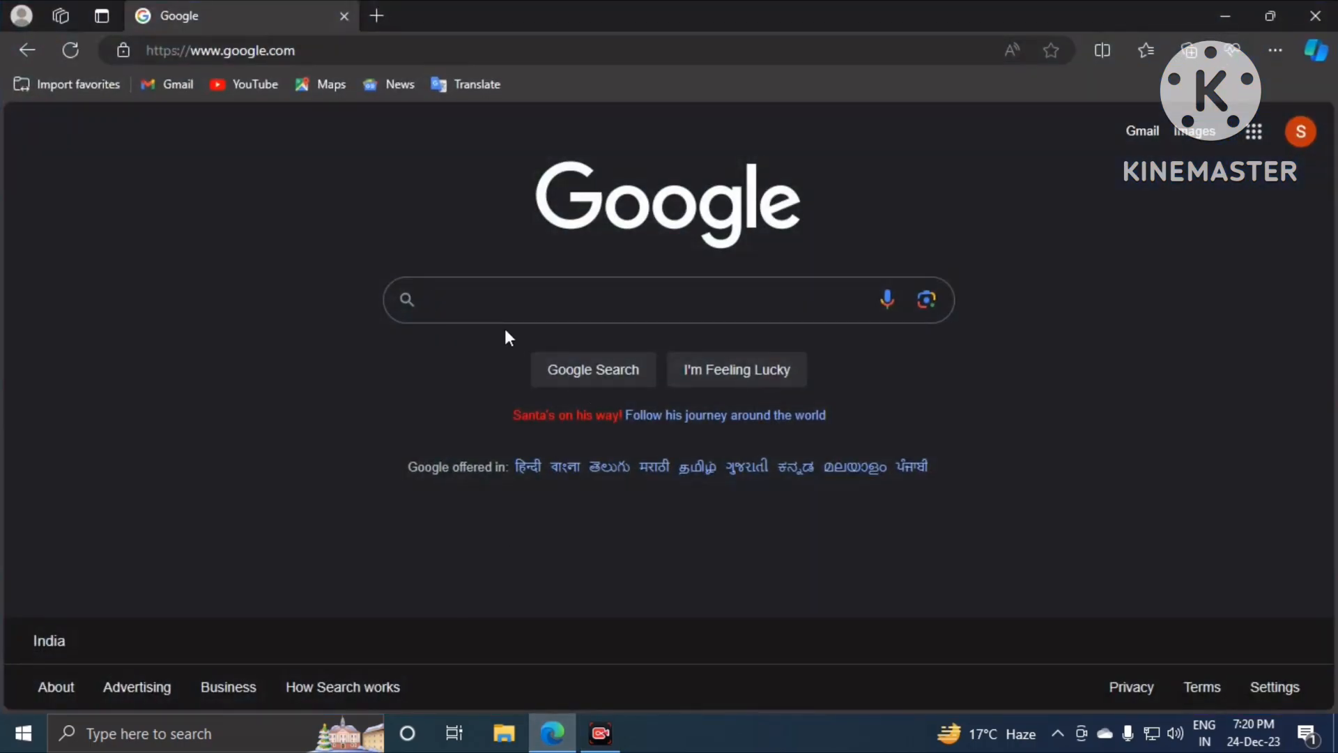
Step: Run the recent 'janmo mrityu' search from the Google search box suggestions
left_click(436, 300)
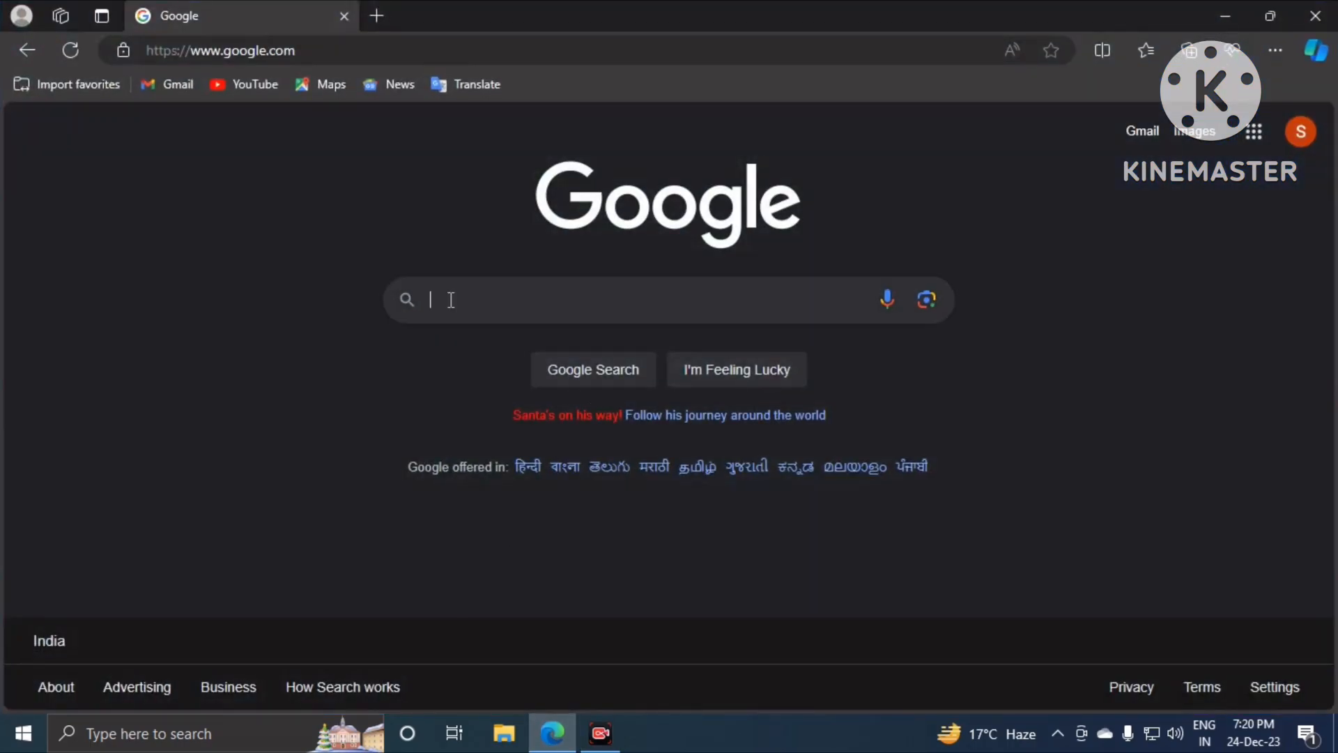
left_click(443, 339)
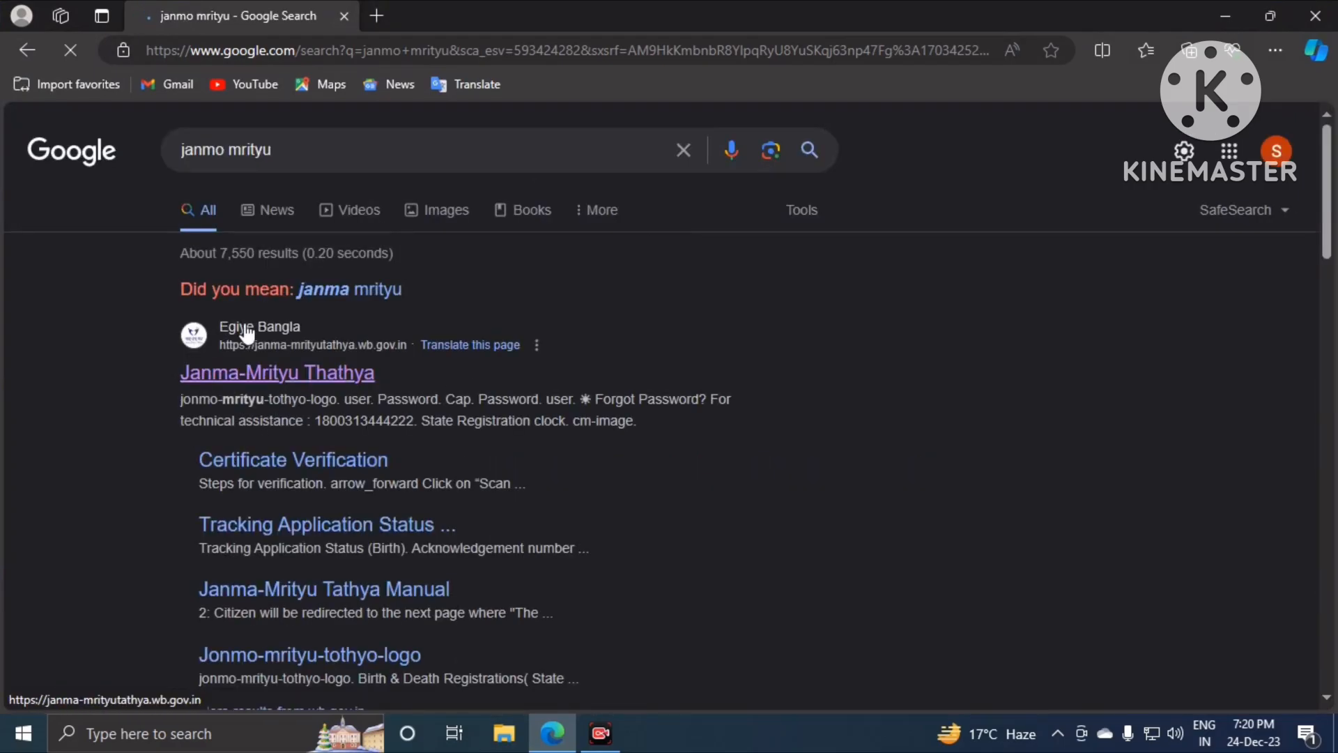
Step: Open the Janma-Mrityu Thathya portal result and show the Citizen Services Birth submenu
left_click(289, 380)
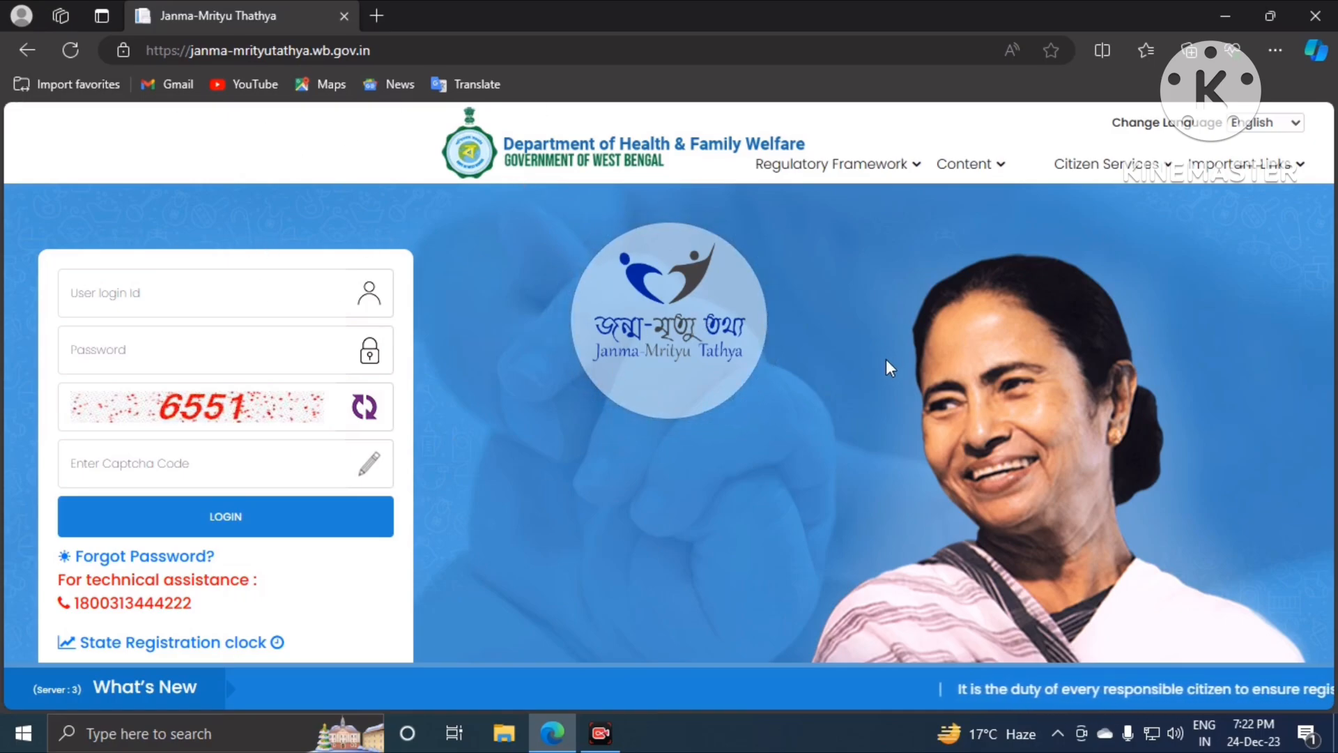
left_click(1108, 163)
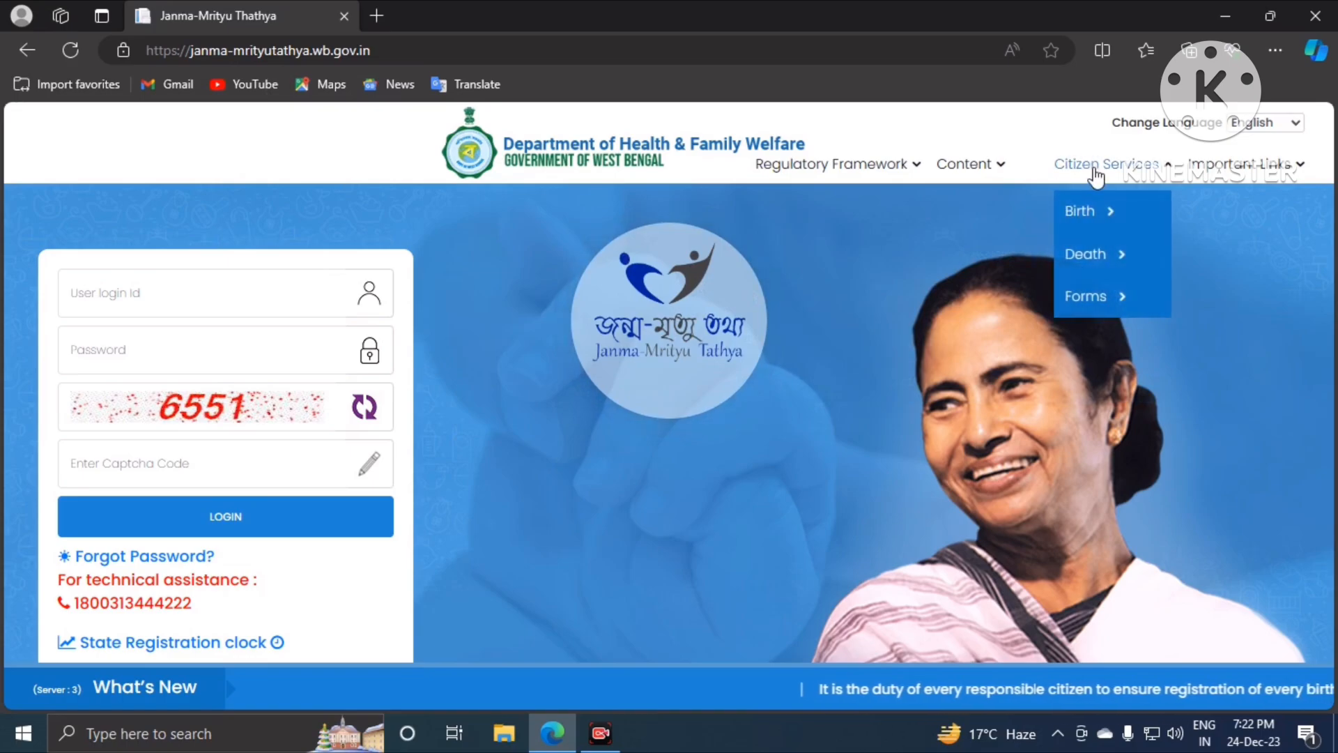
left_click(1103, 220)
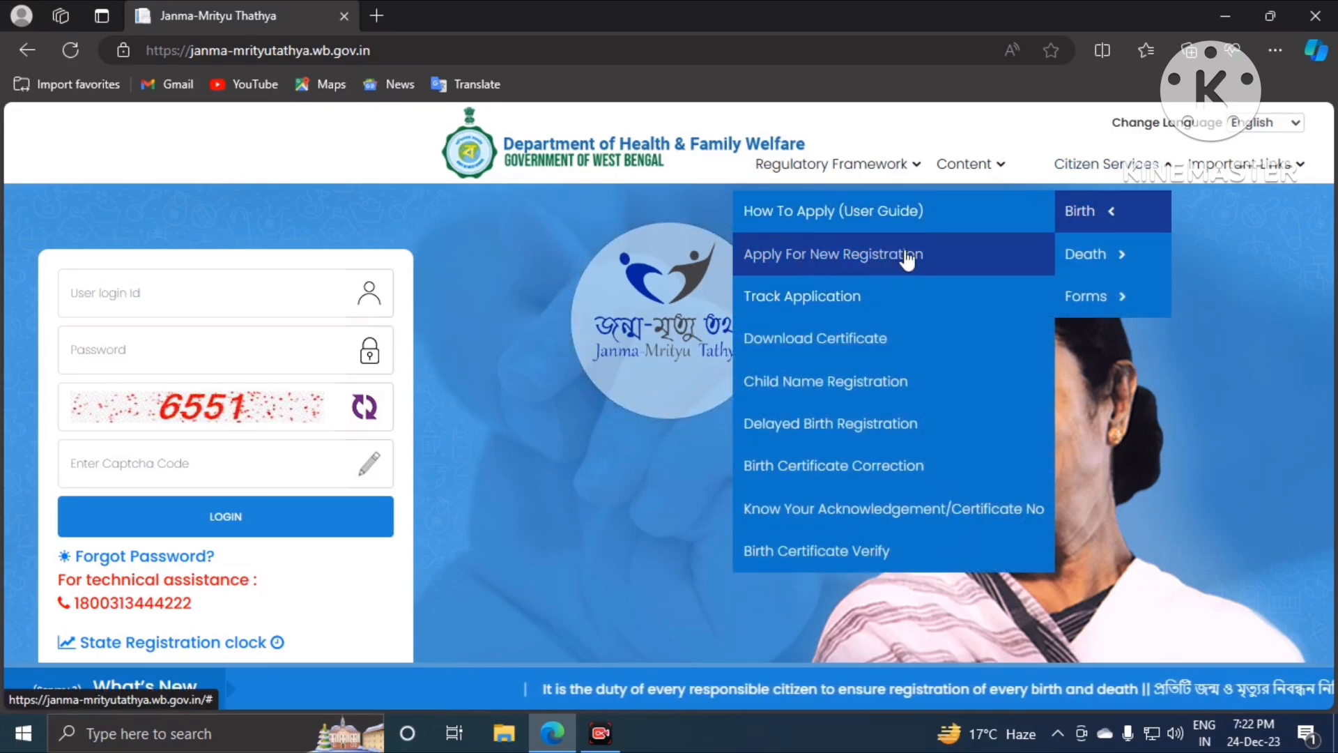
Step: Start a new birth registration and verify the saved mobile number with an OTP
left_click(831, 252)
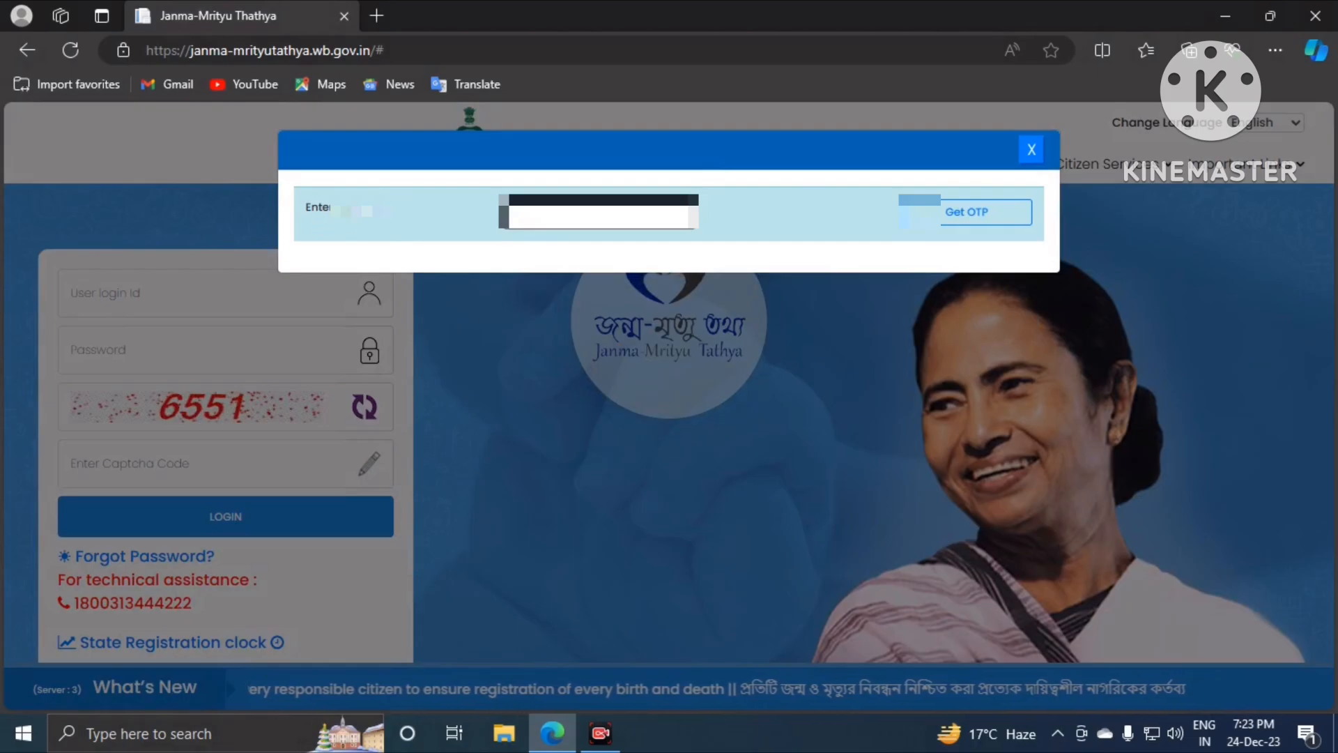
left_click(554, 222)
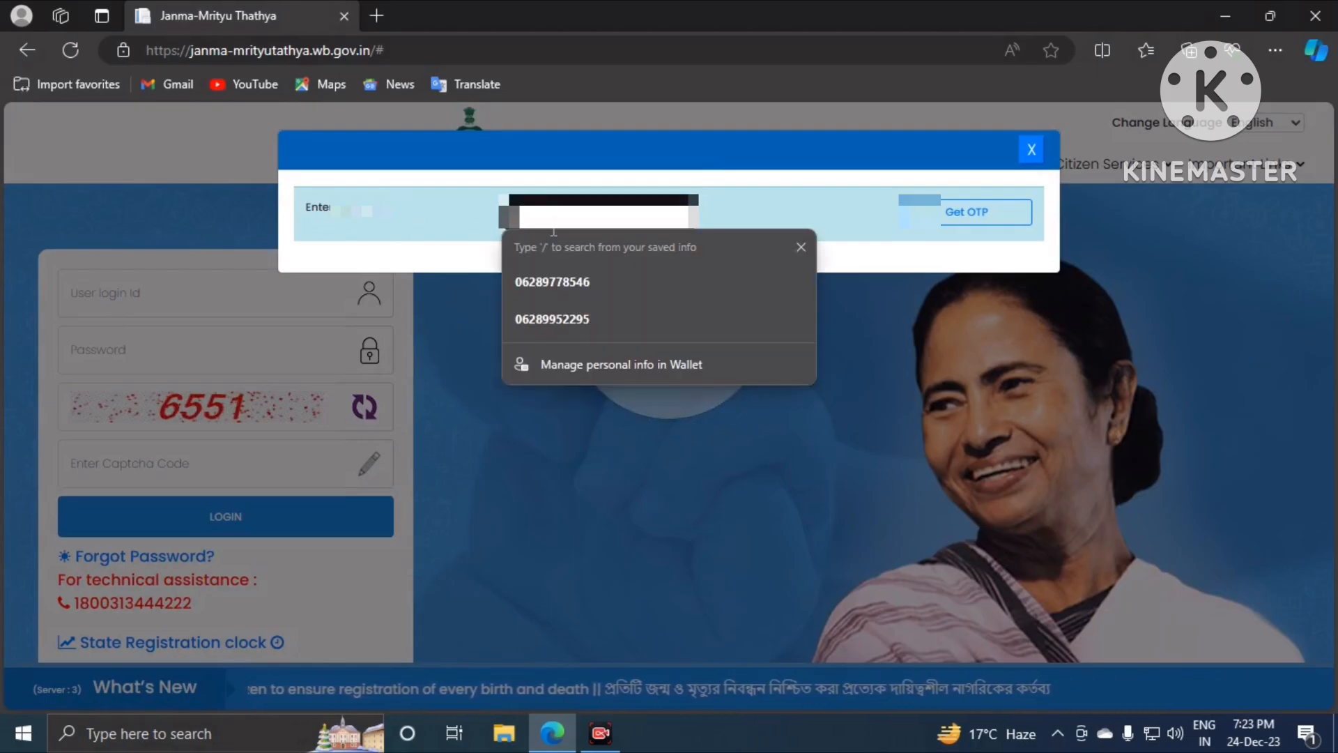
left_click(576, 319)
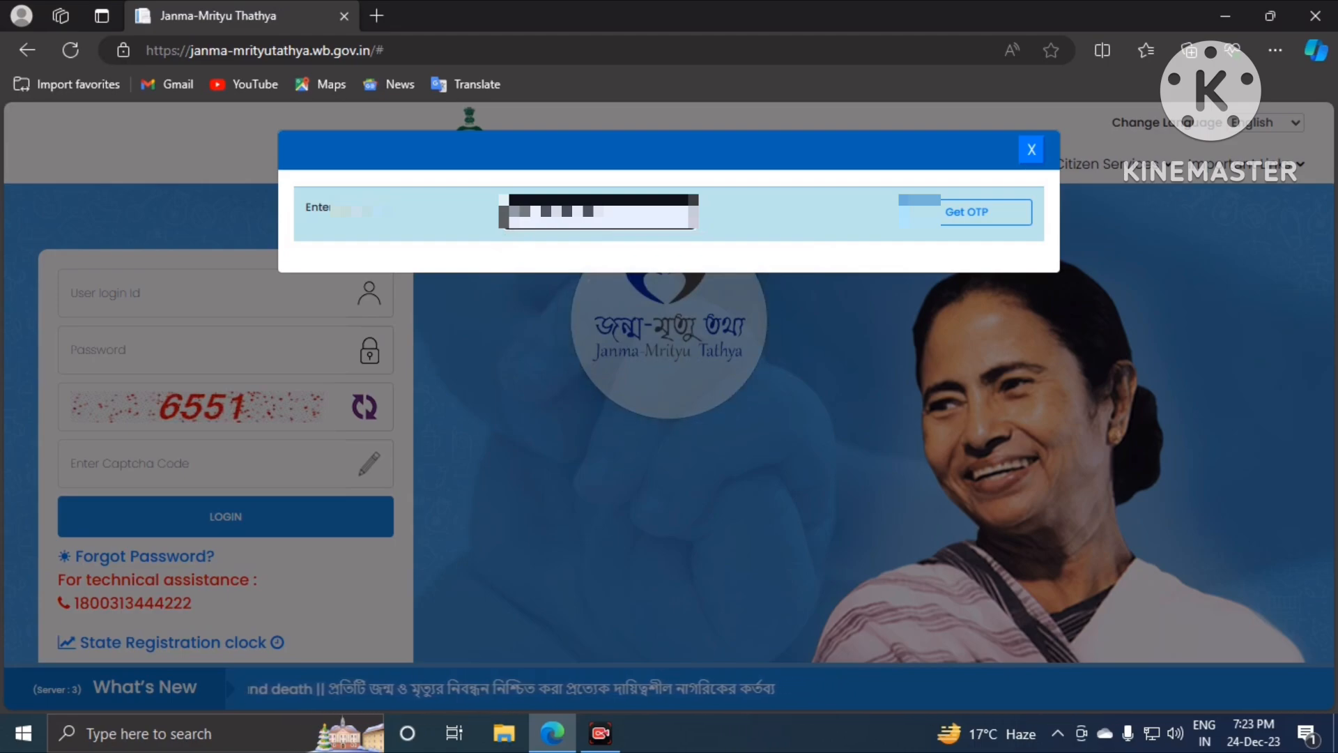
left_click(968, 225)
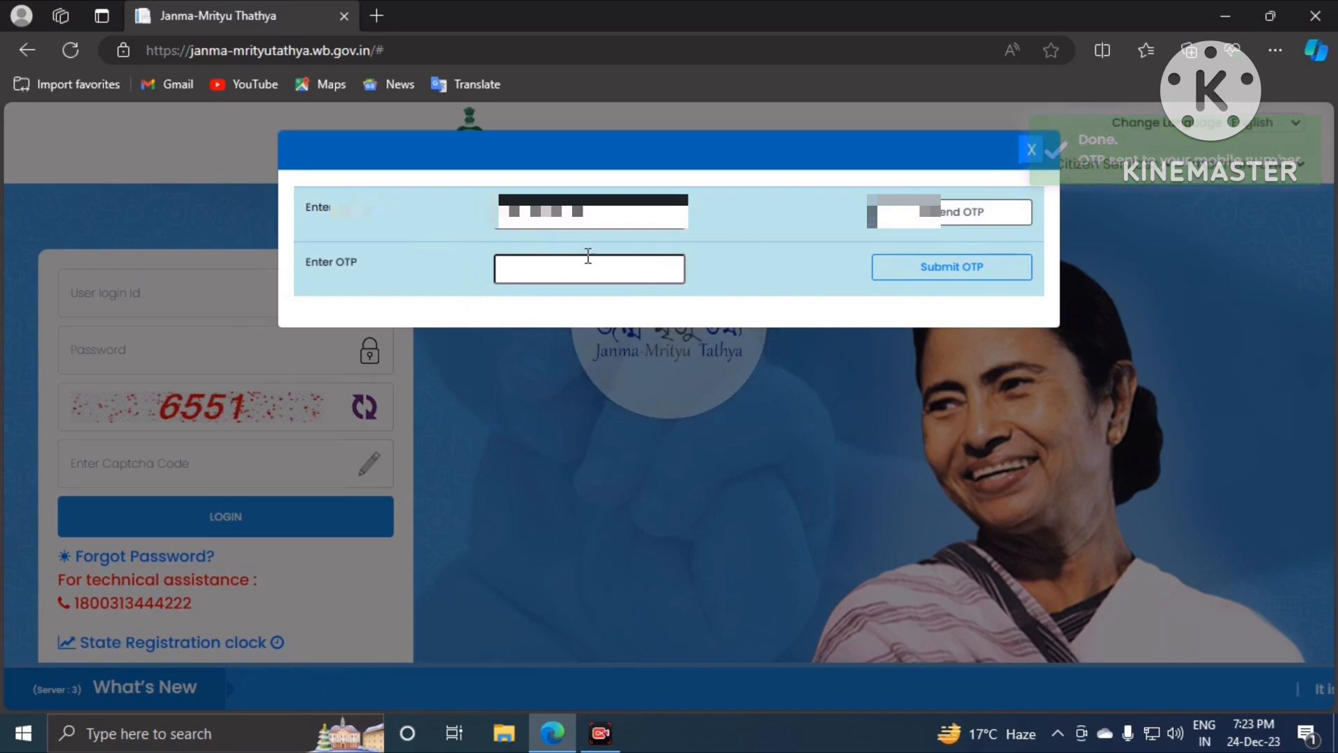
left_click(533, 268)
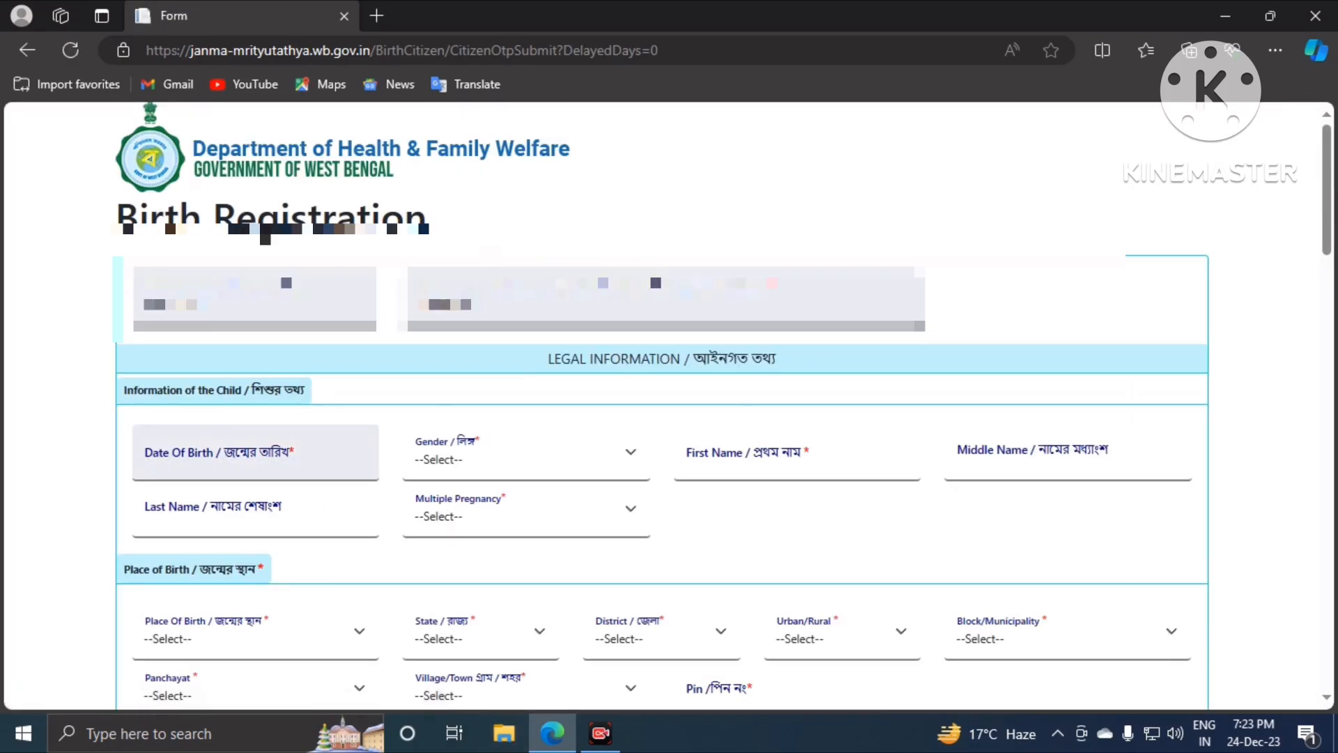
scroll(502, 391, "down", 4)
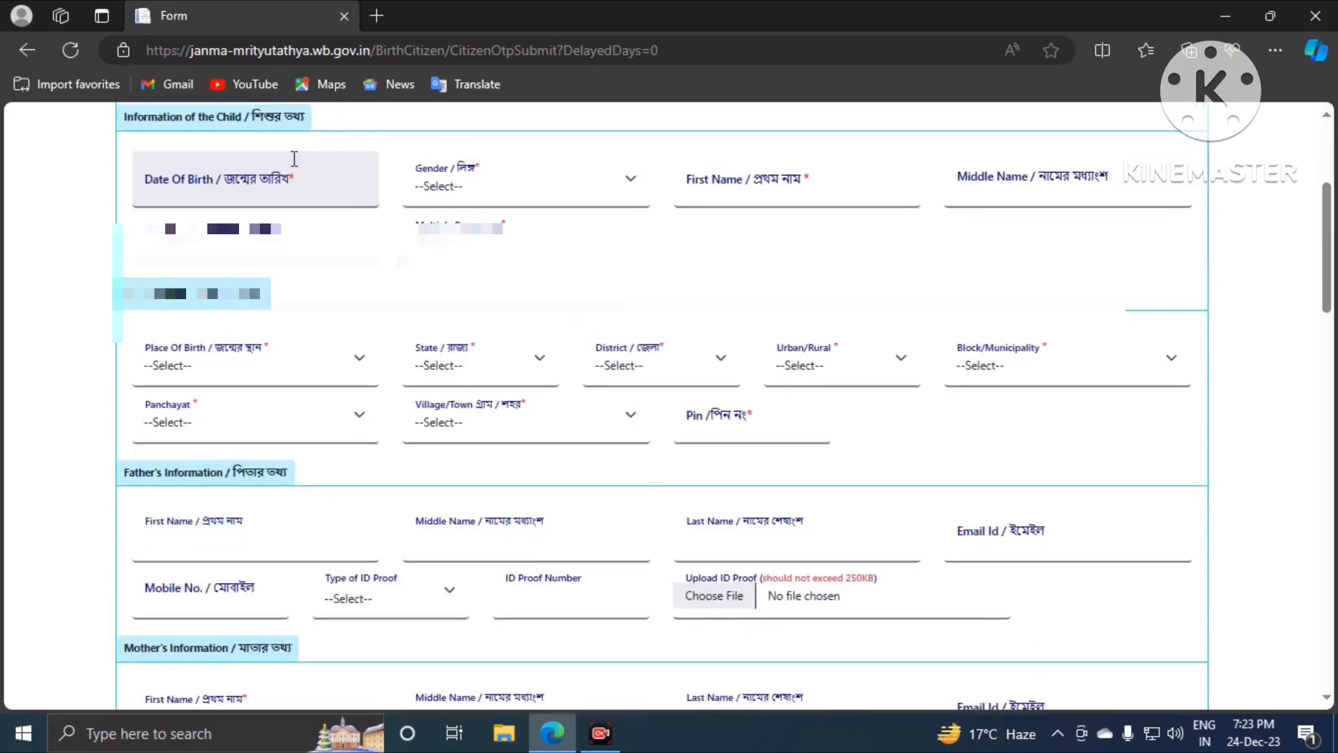
left_click(222, 185)
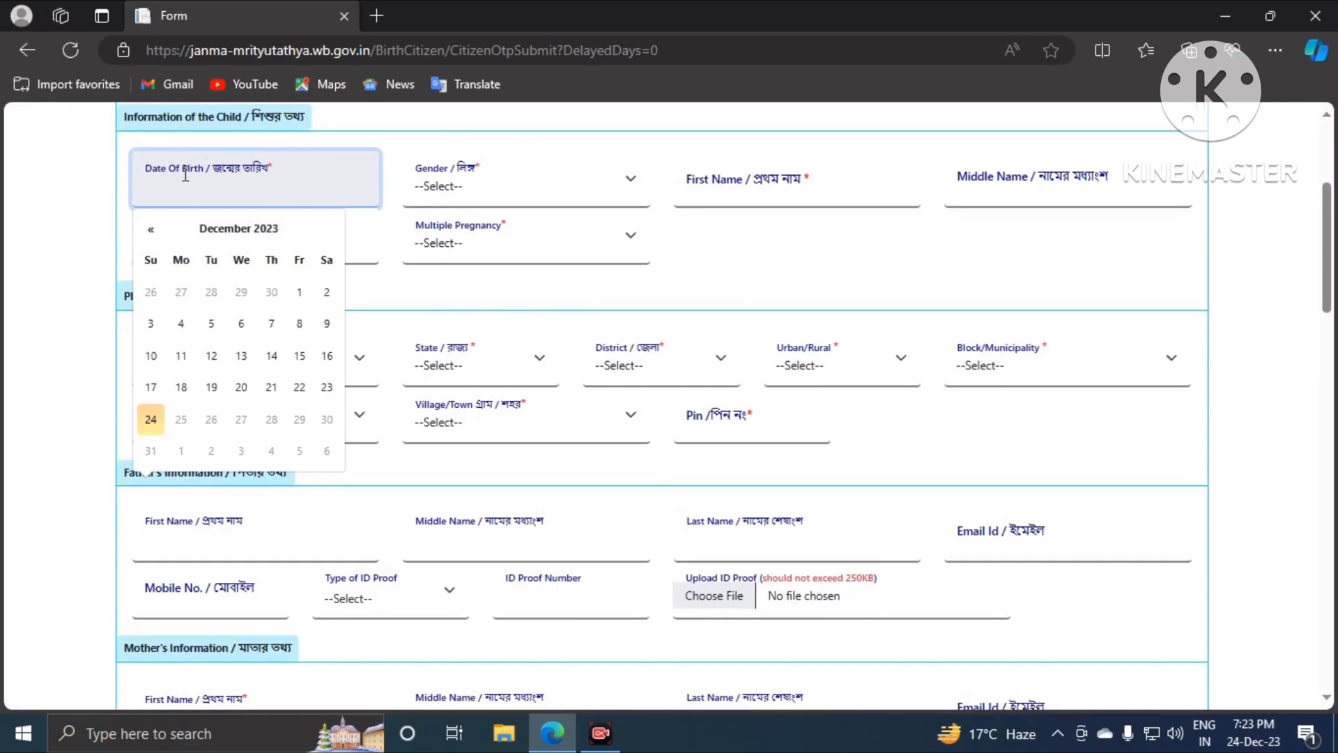
left_click(150, 229)
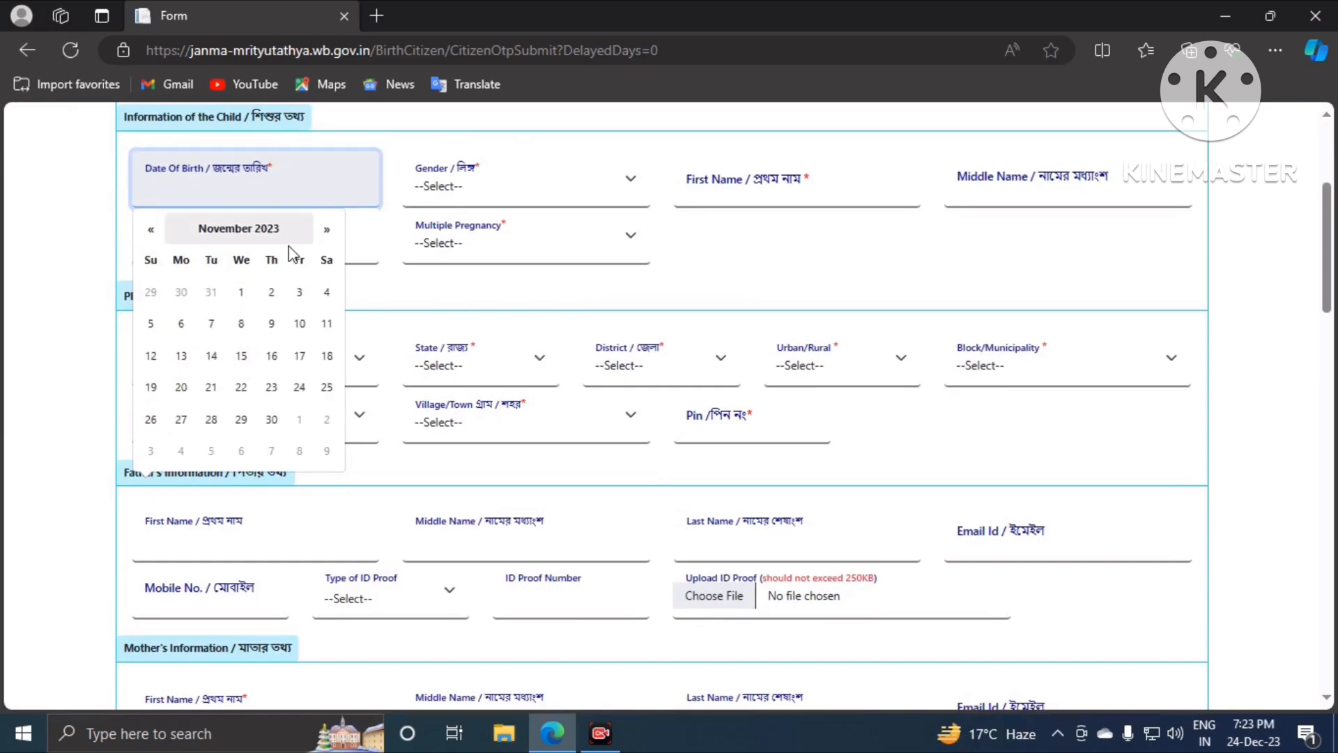
left_click(326, 231)
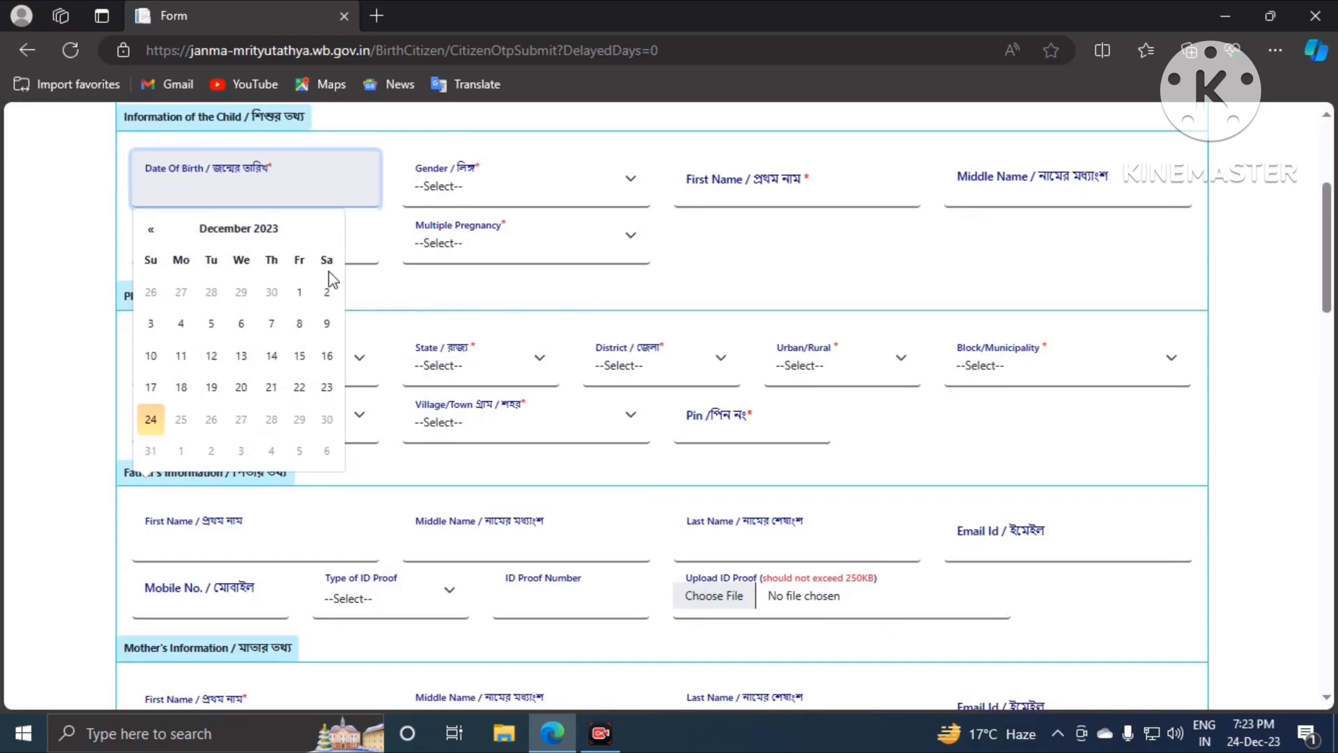
left_click(242, 388)
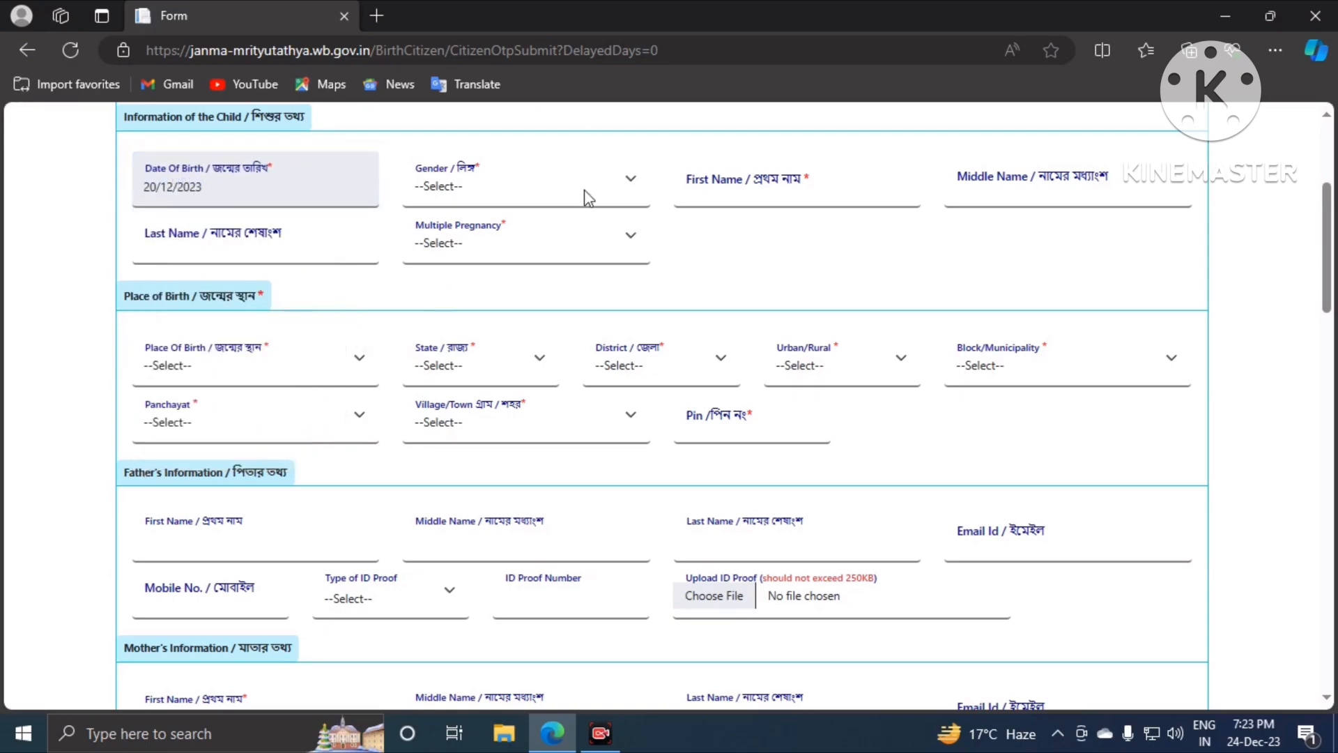
left_click(442, 183)
left_click(432, 235)
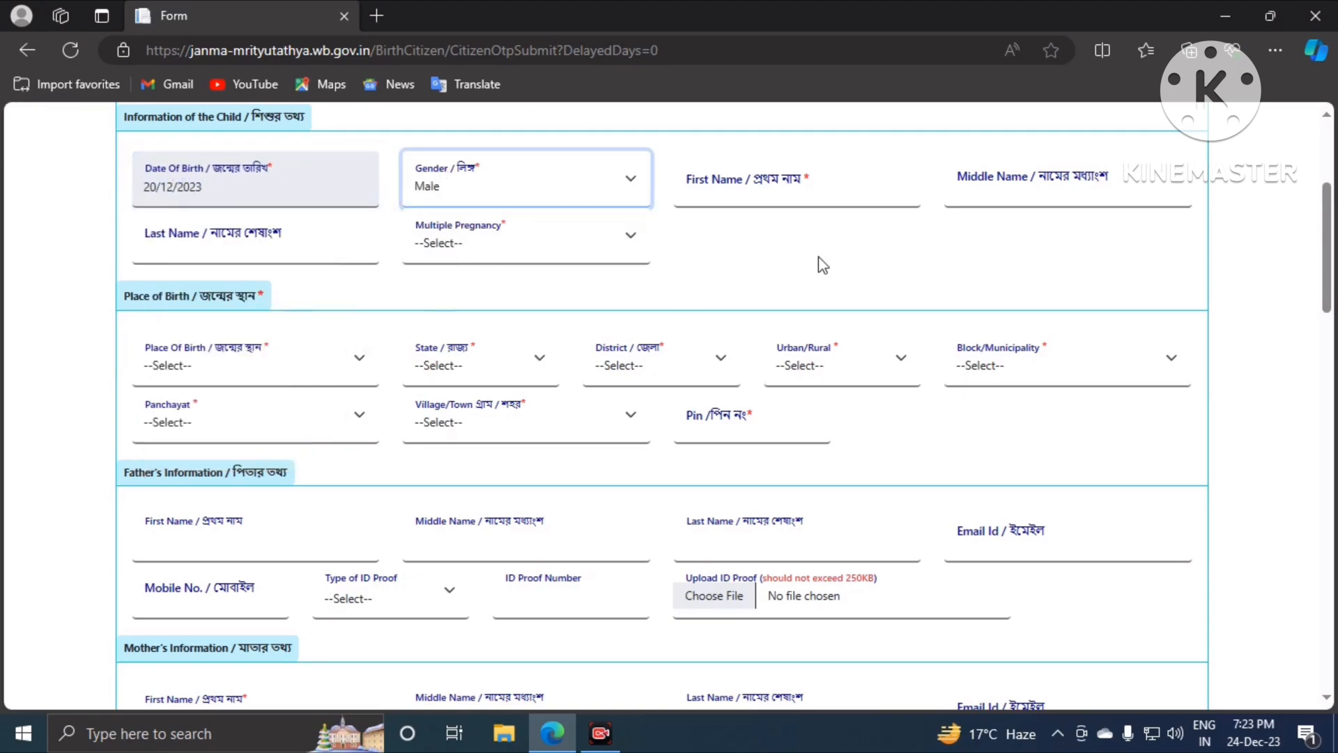
Step: Enter 'demo' as the child's first and last name and mark a Single pregnancy
left_click(768, 181)
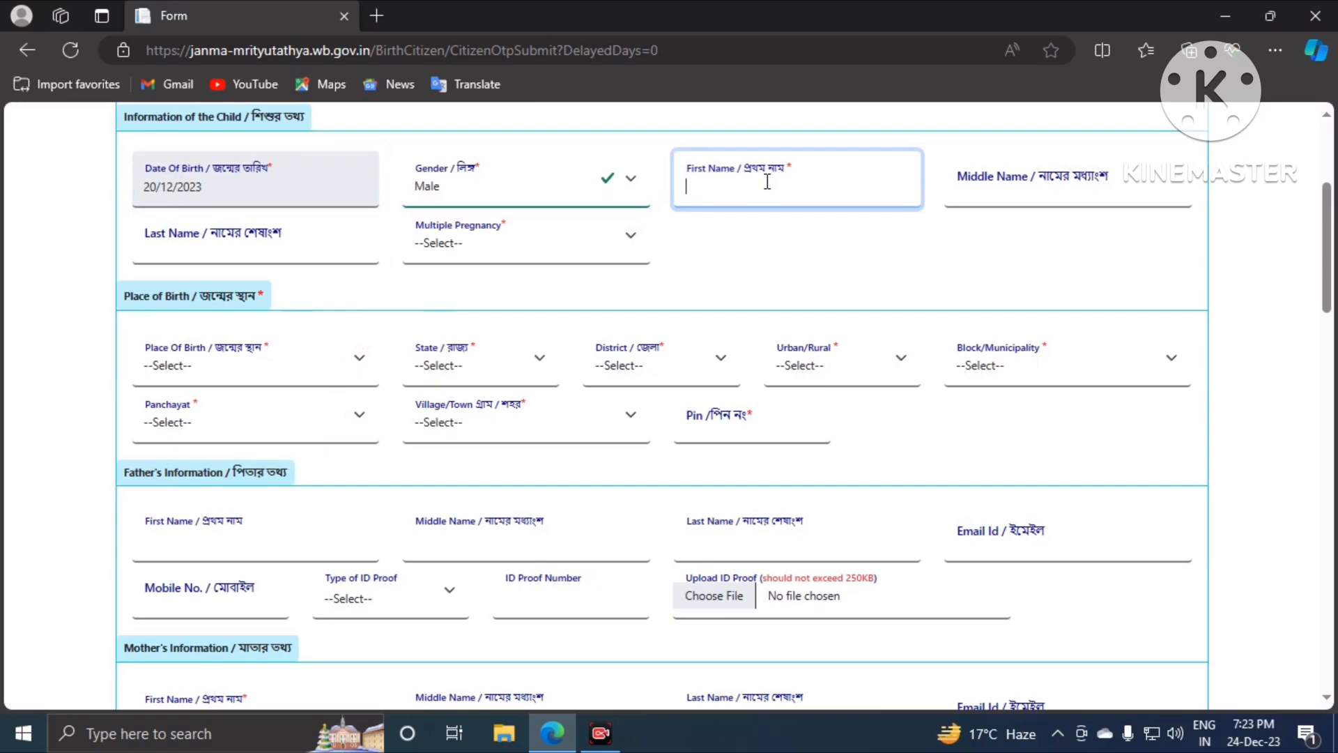
type("demo")
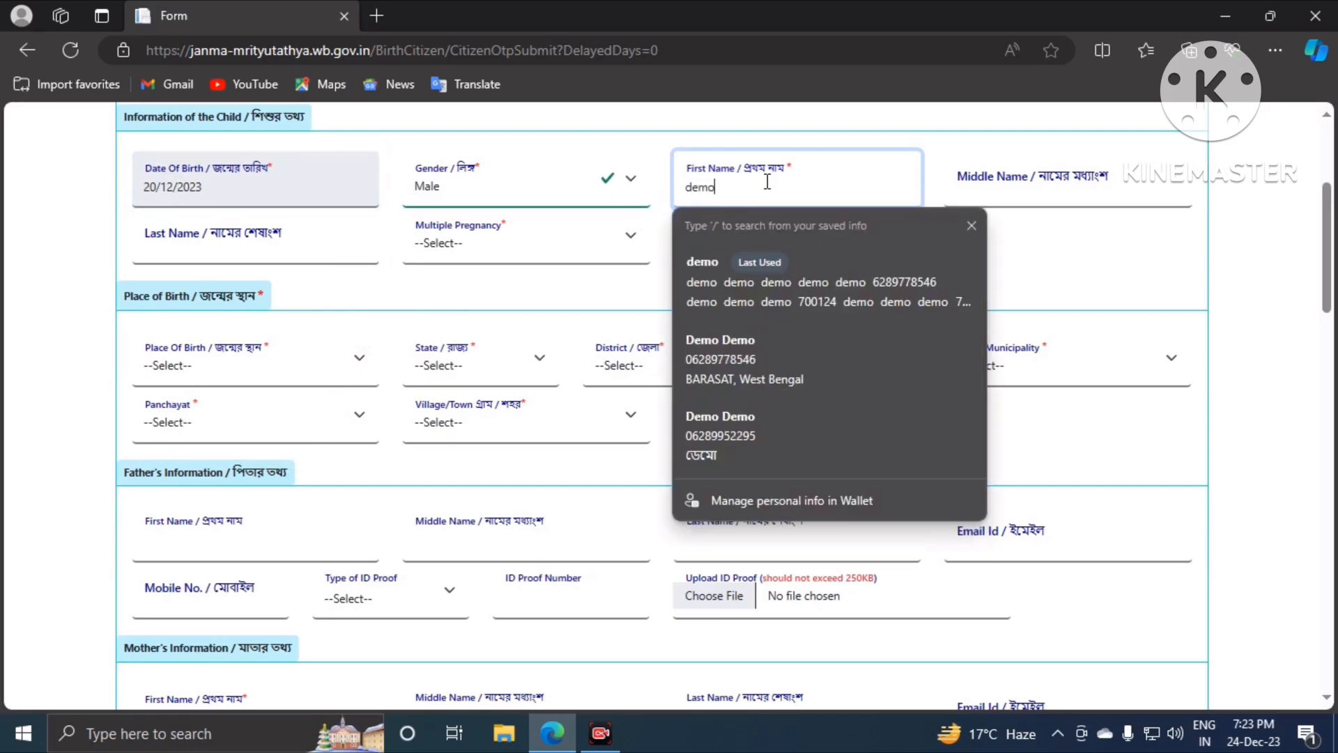
left_click(1097, 182)
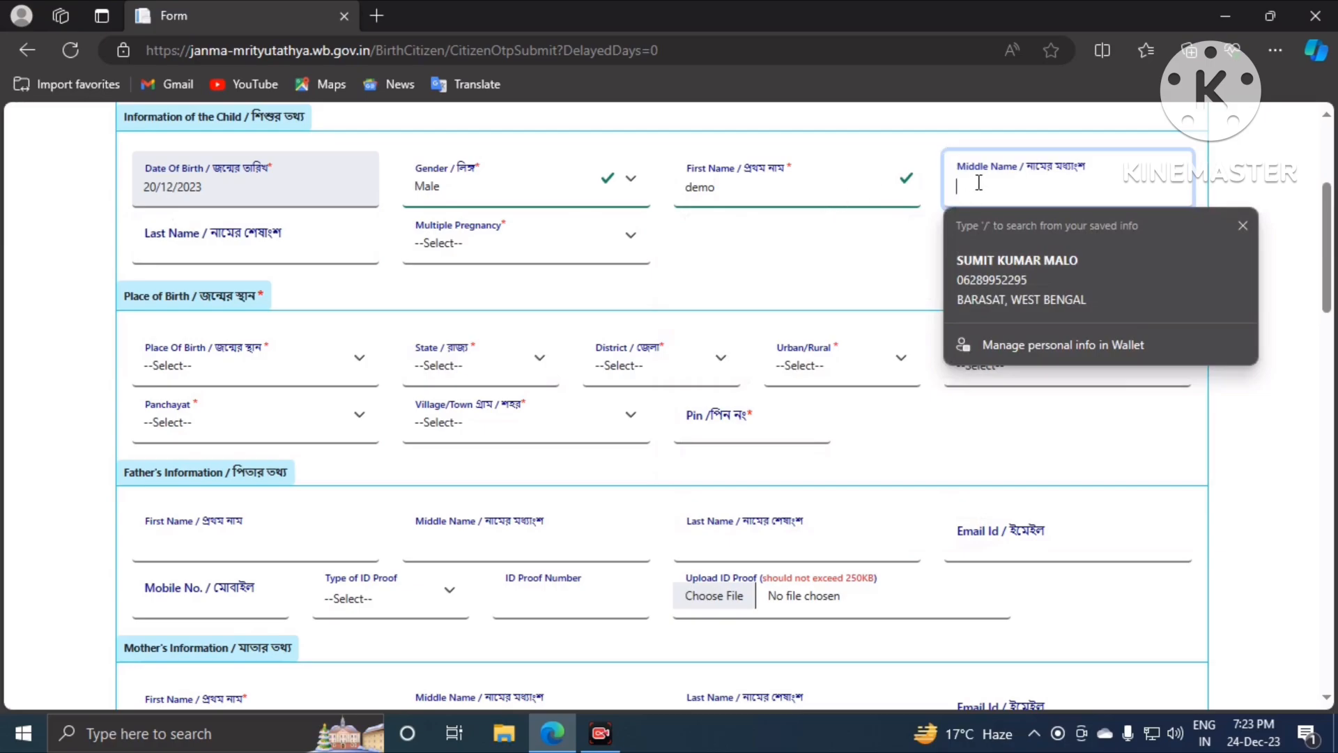
left_click(255, 252)
type("demo")
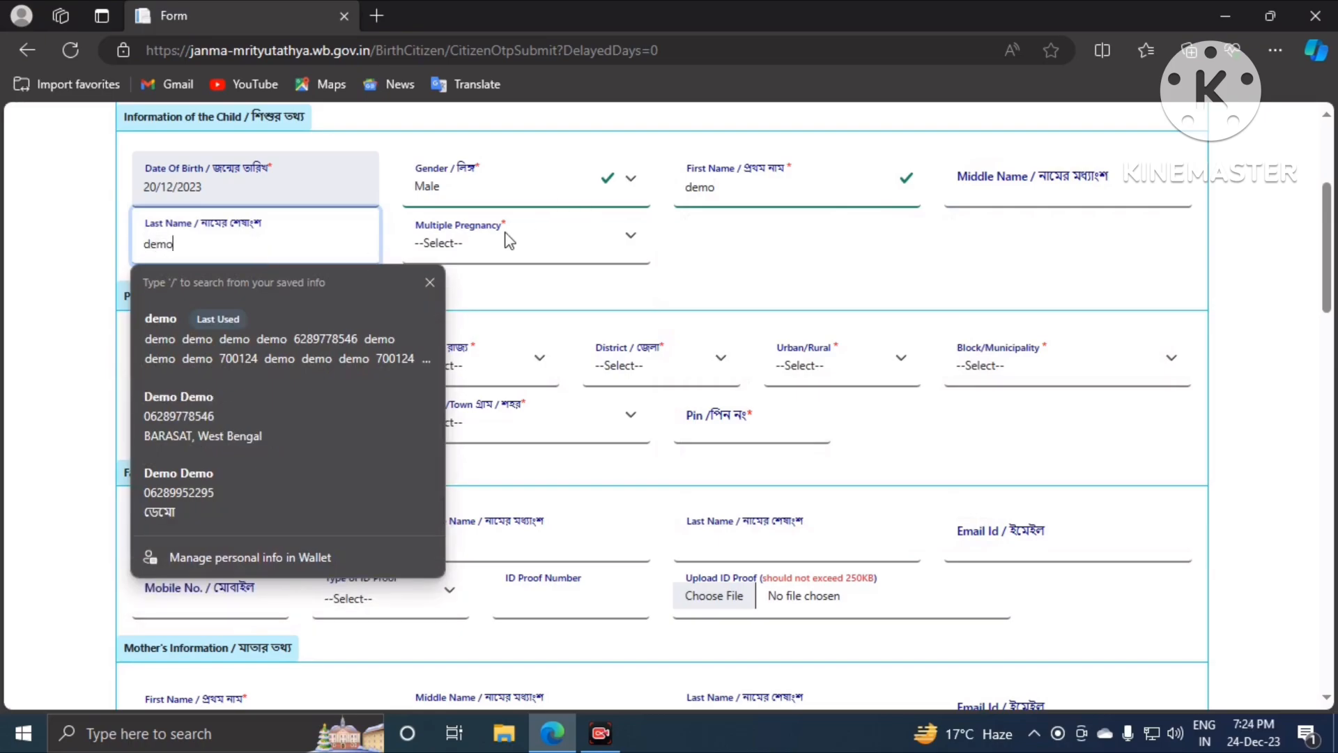
left_click(504, 234)
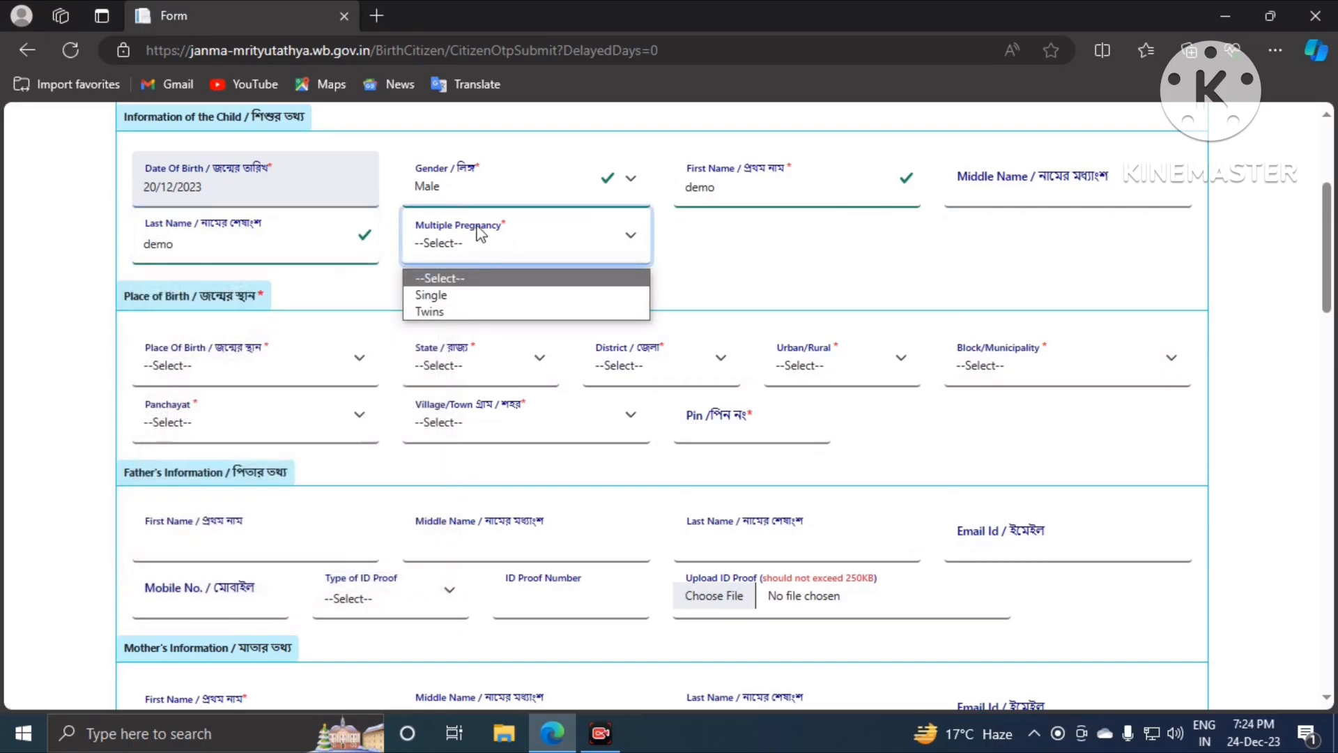
left_click(483, 301)
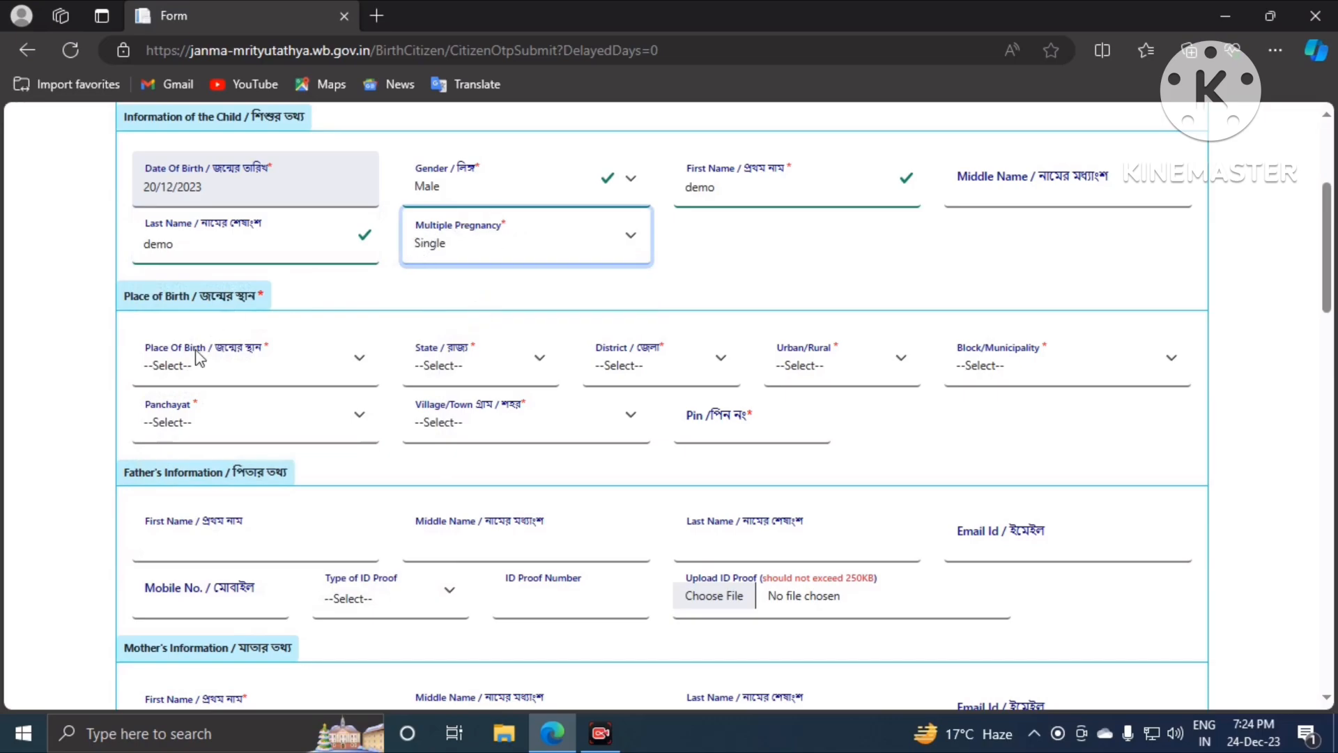
Step: Set place of birth to Hospital in West Bengal, North 24 Parganas, MUNICIPALITY BARASAT
scroll(219, 352, "down", 3)
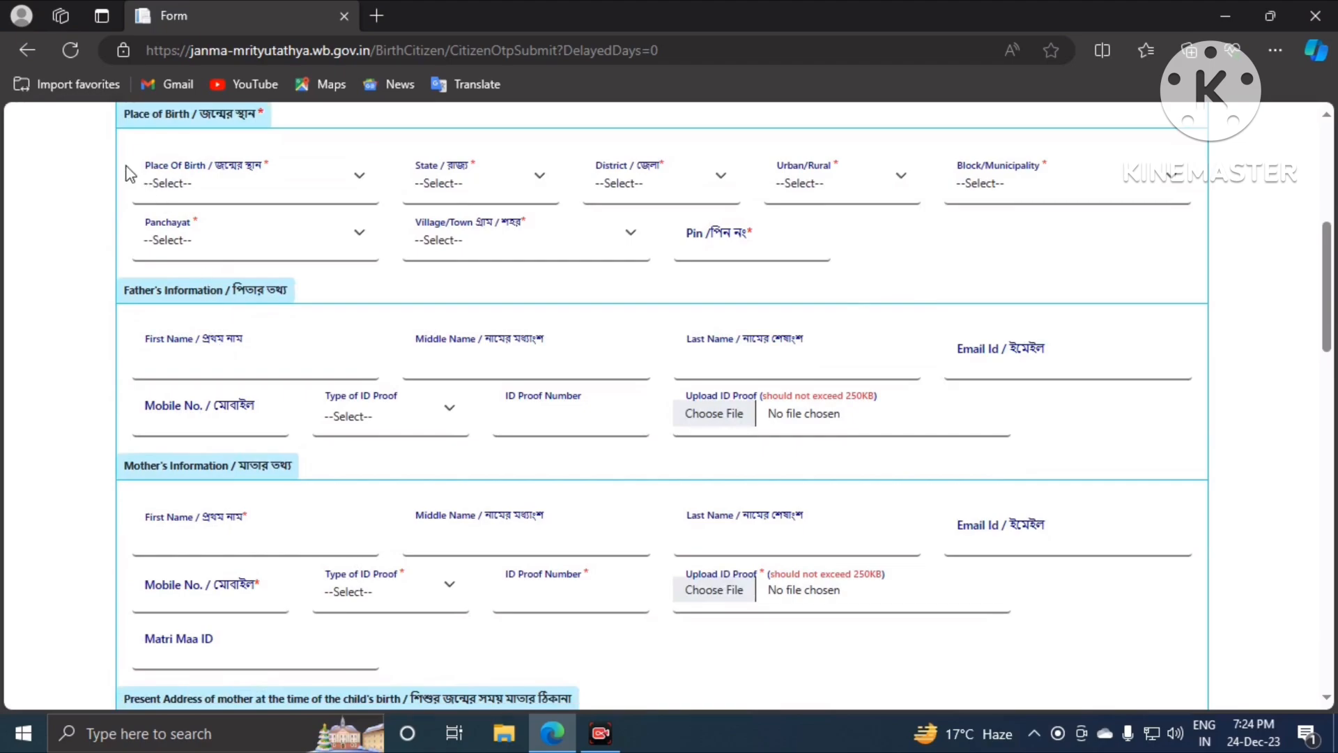
left_click(181, 184)
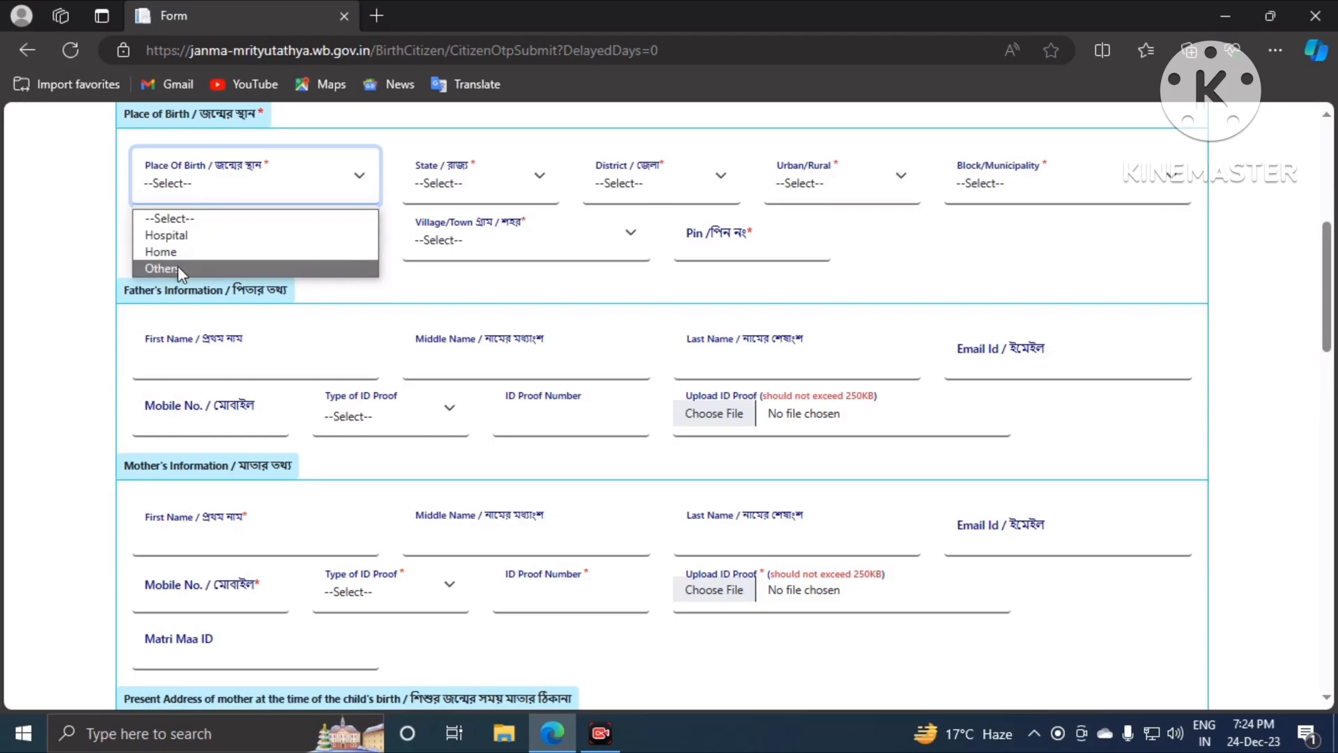
left_click(185, 236)
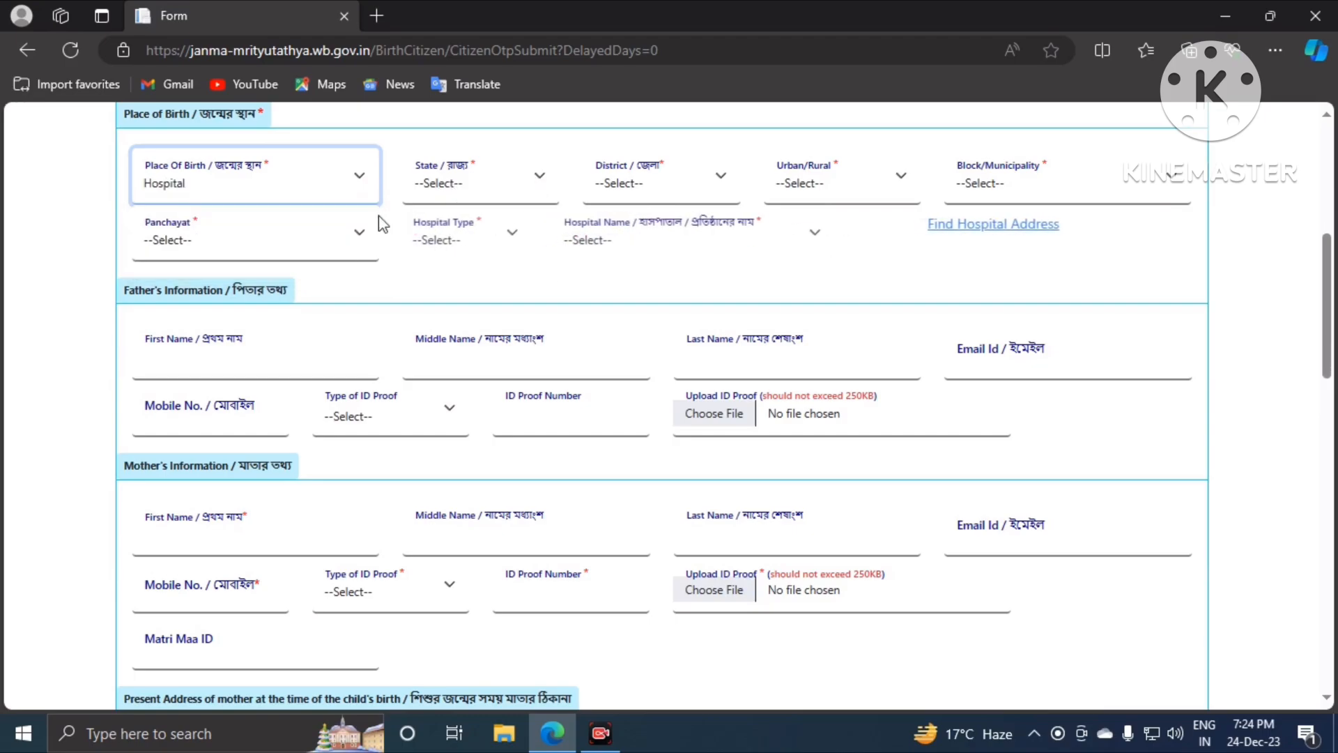
left_click(445, 201)
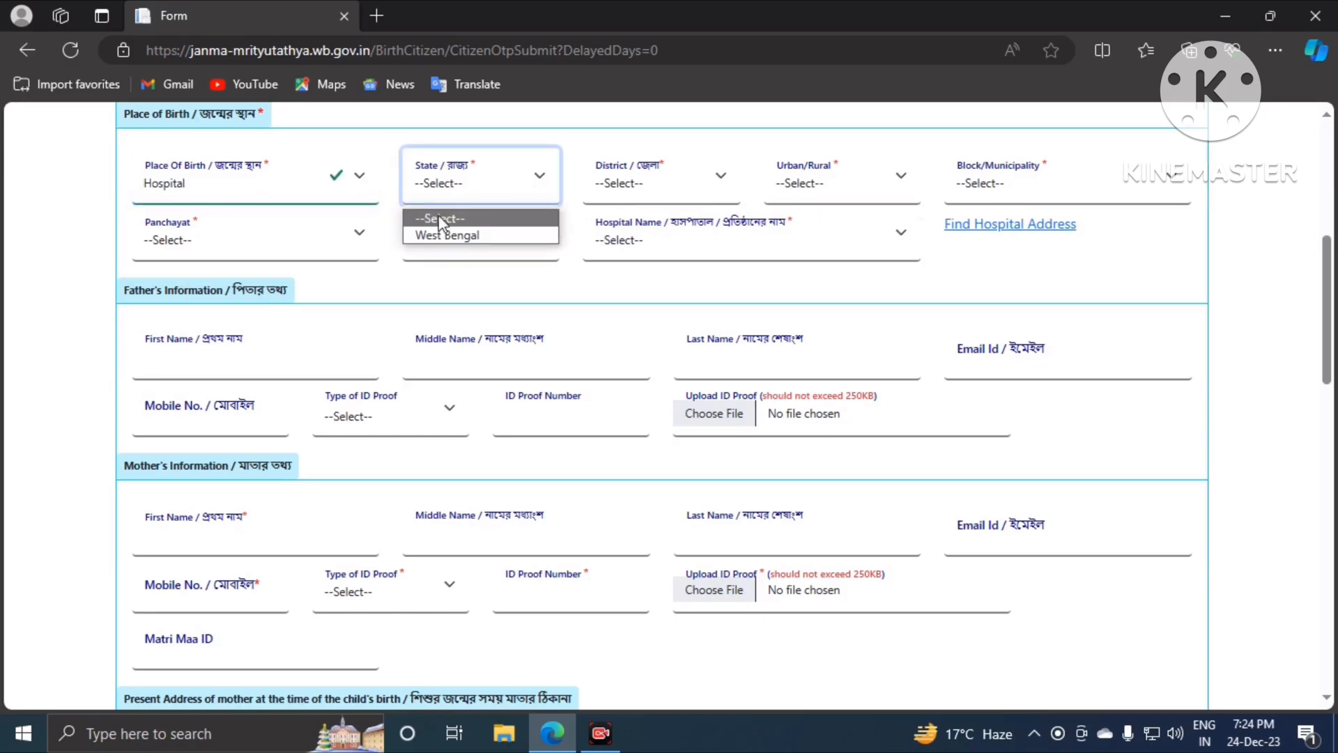
left_click(435, 233)
left_click(634, 199)
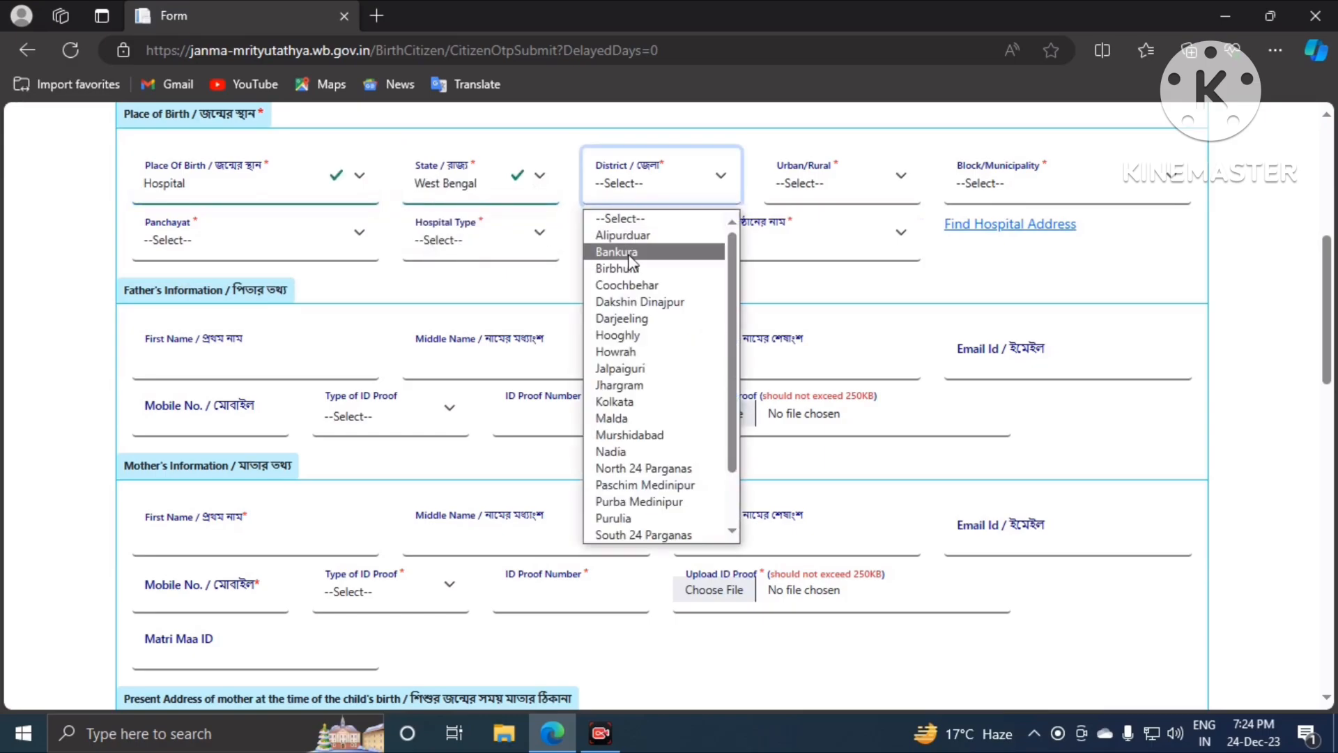
left_click(638, 470)
left_click(847, 187)
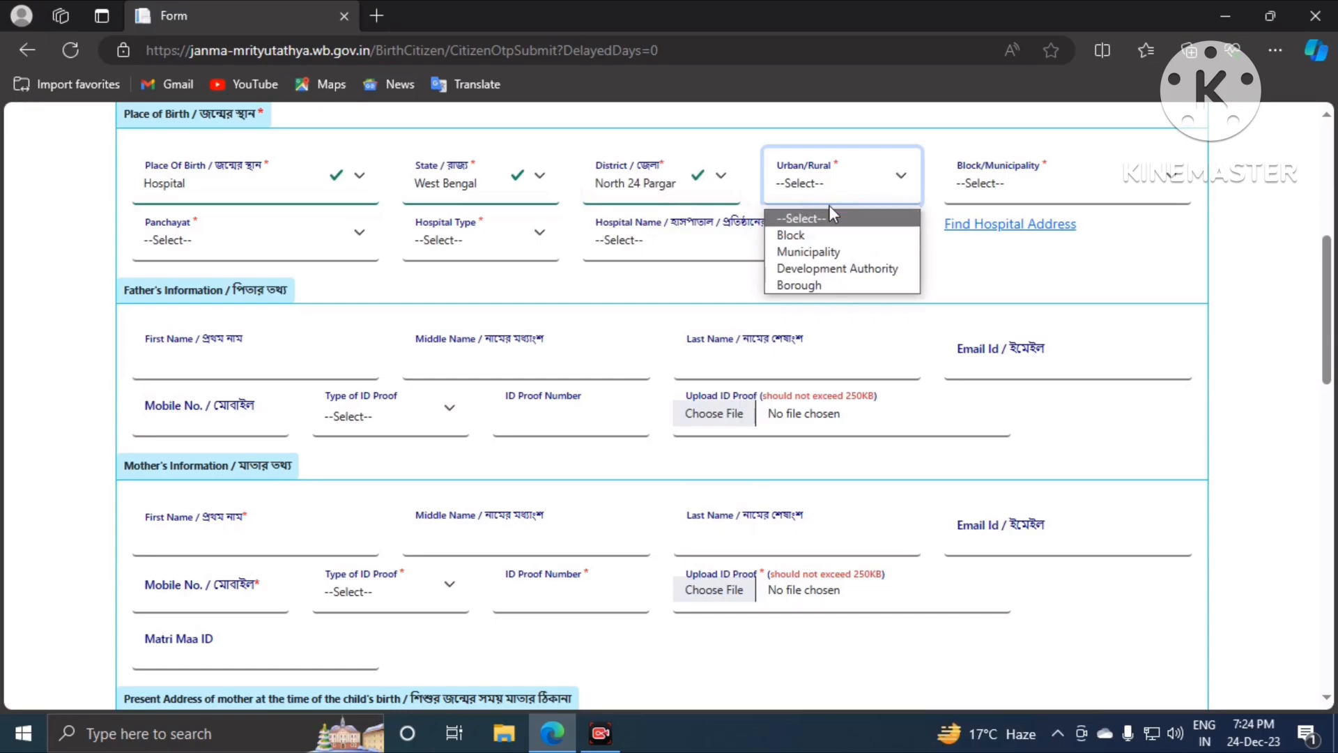
left_click(826, 251)
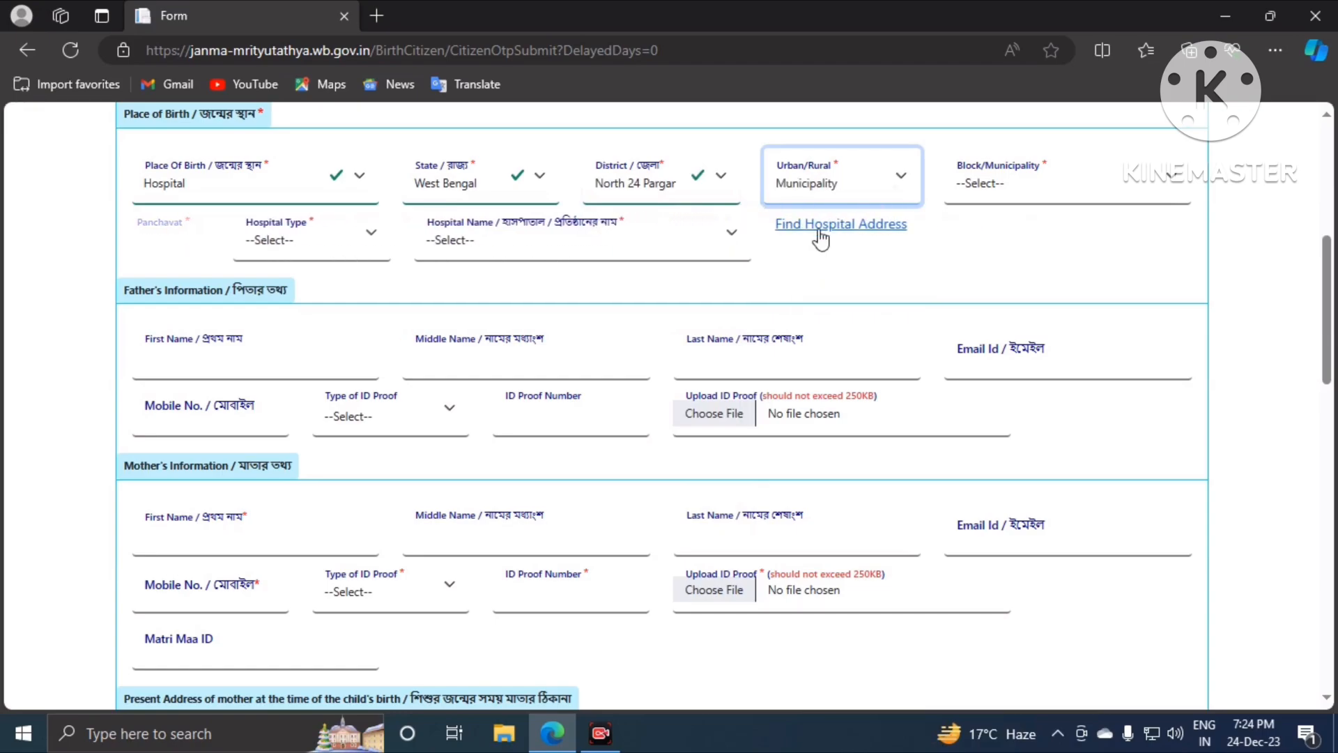
left_click(1005, 195)
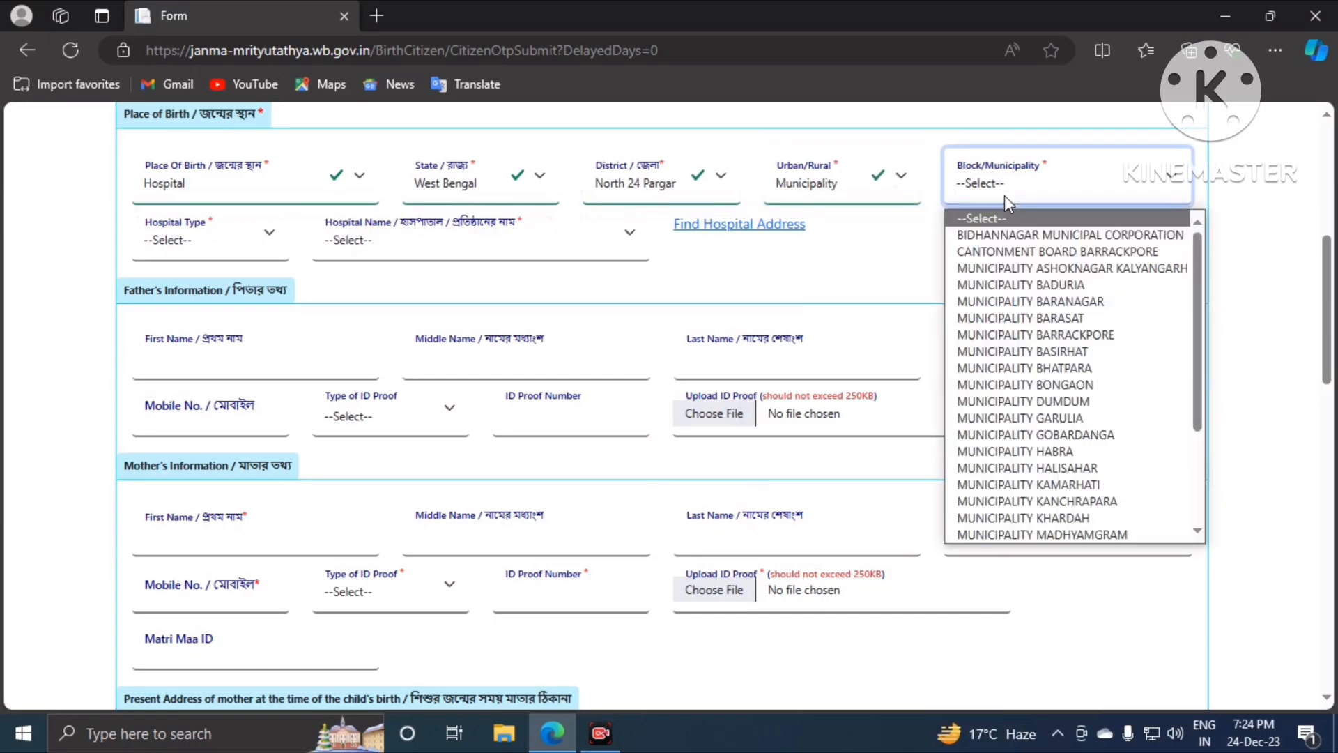
left_click(1032, 319)
Step: Choose Government hospital type and BARASAT GOVERNMENT MEDICAL COLLEGE & HOSPITAL
left_click(230, 244)
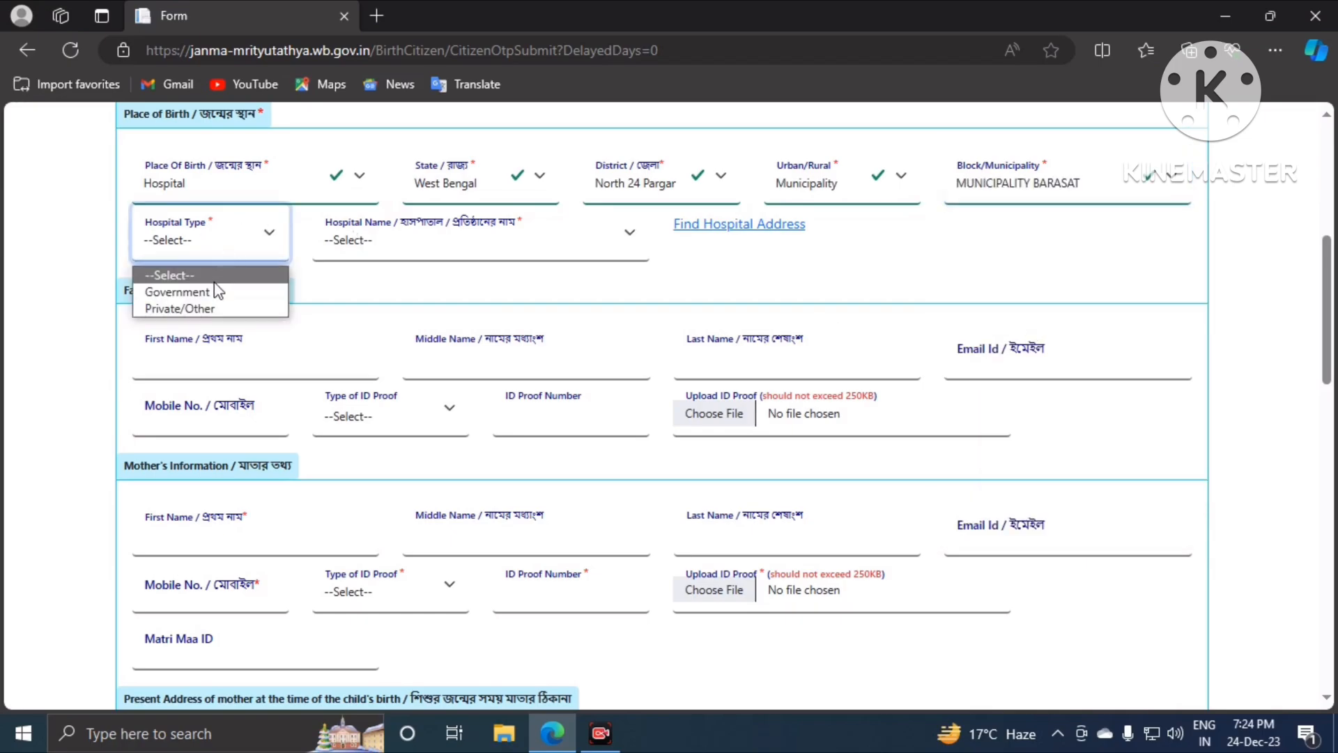
left_click(230, 291)
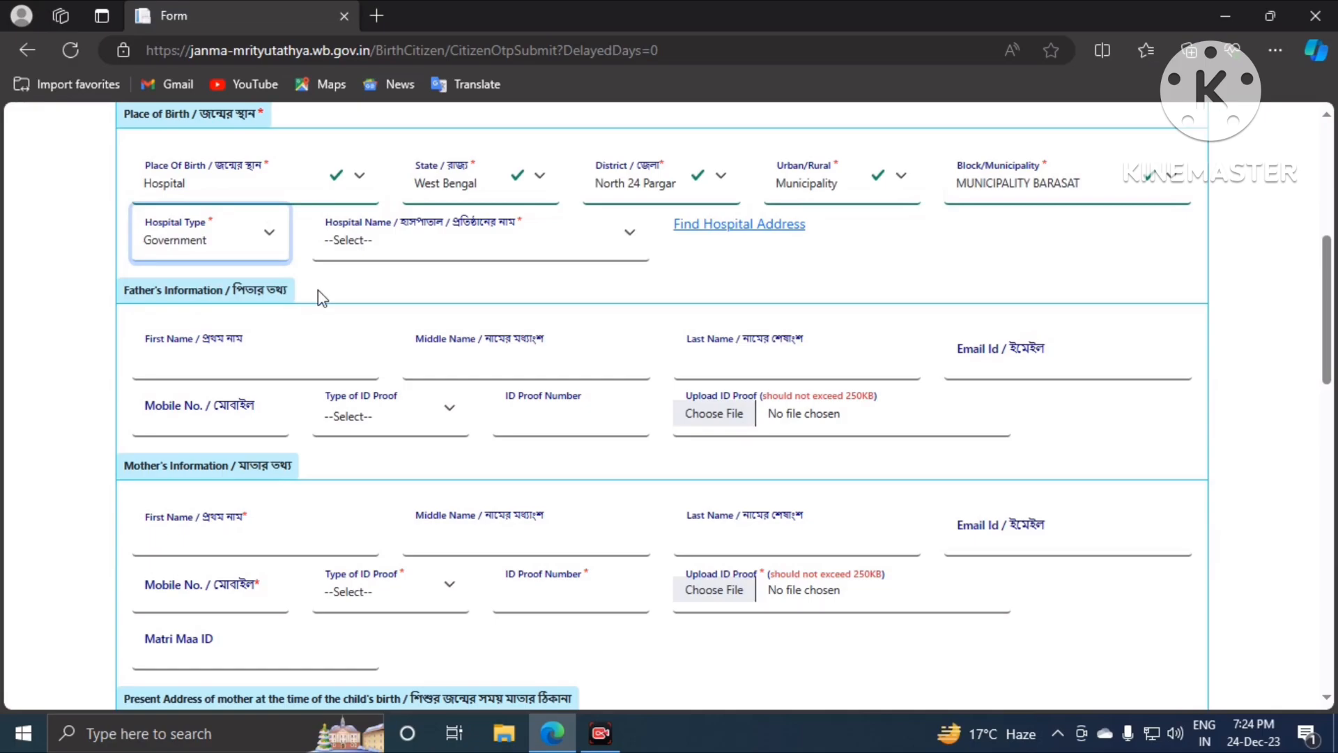
left_click(394, 236)
left_click(398, 290)
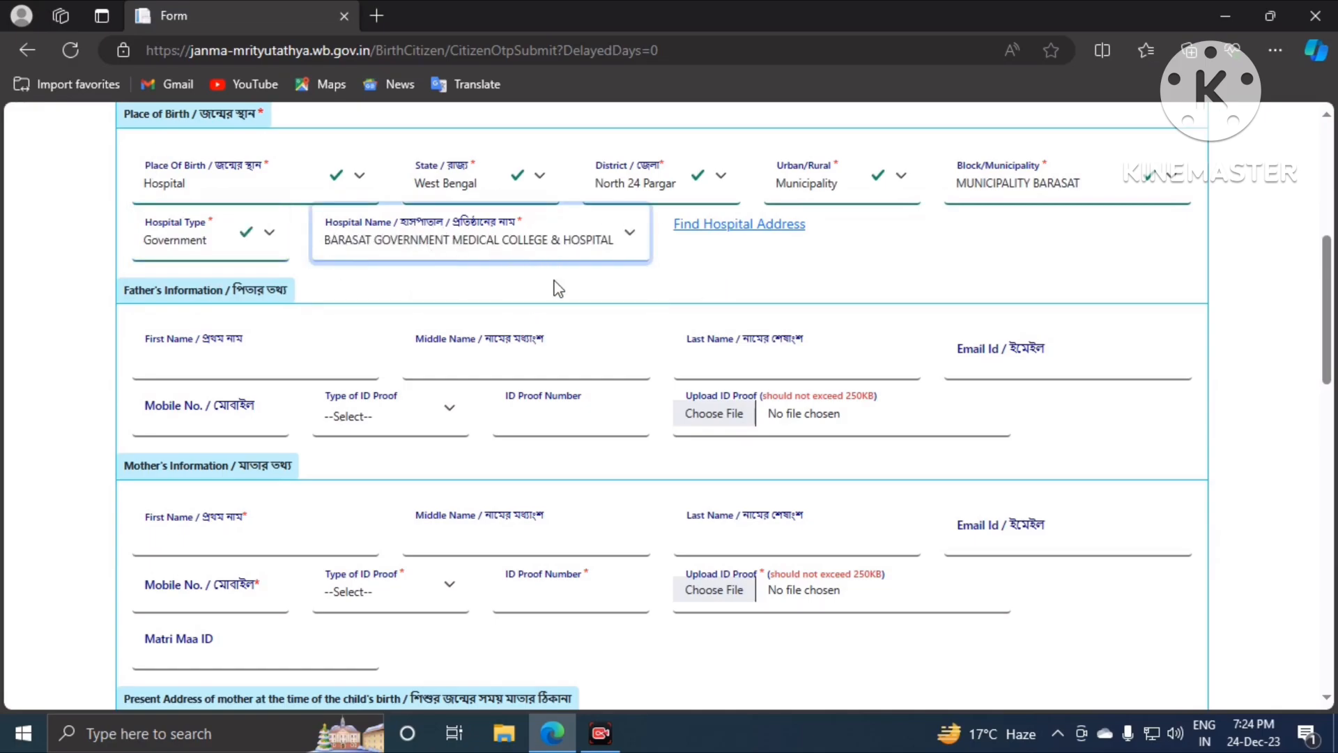
Step: Autofill the parents' details with saved demo data and enter the father's mobile number
scroll(394, 298, "down", 3)
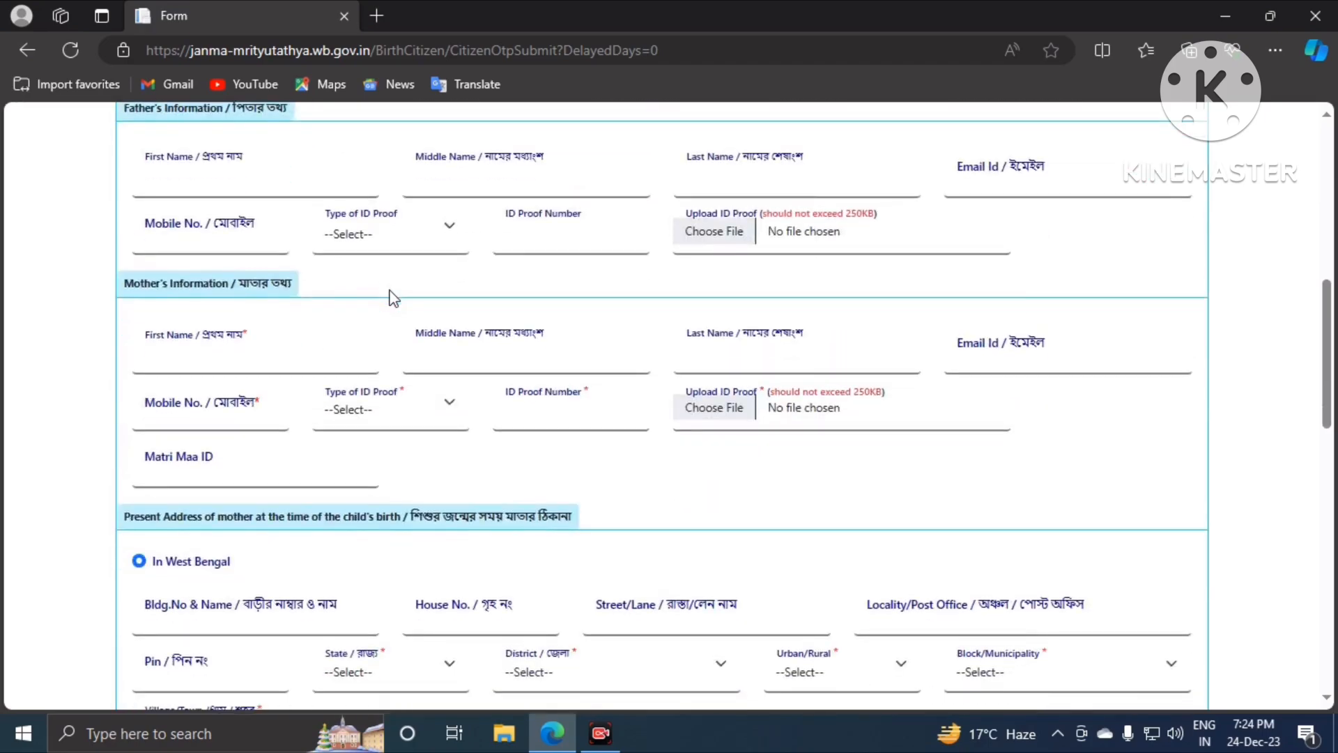
left_click(190, 187)
left_click(232, 282)
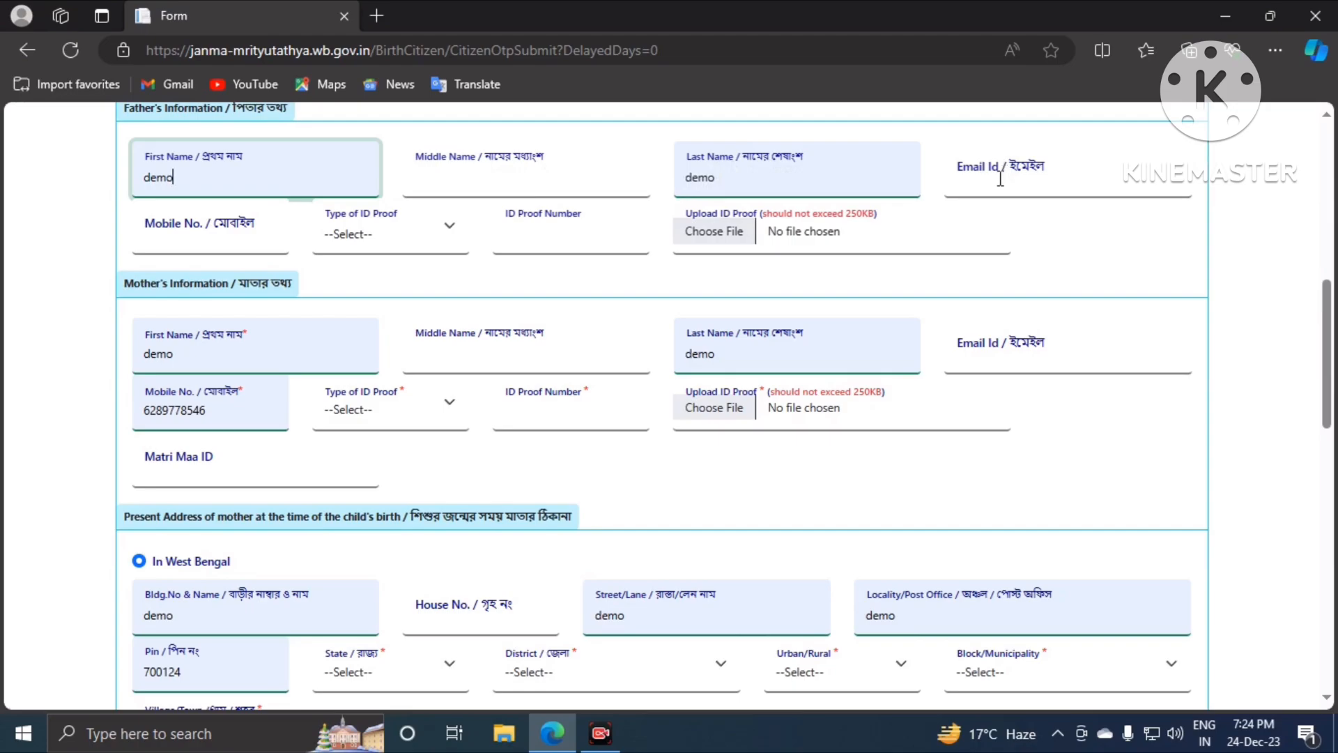
left_click(186, 239)
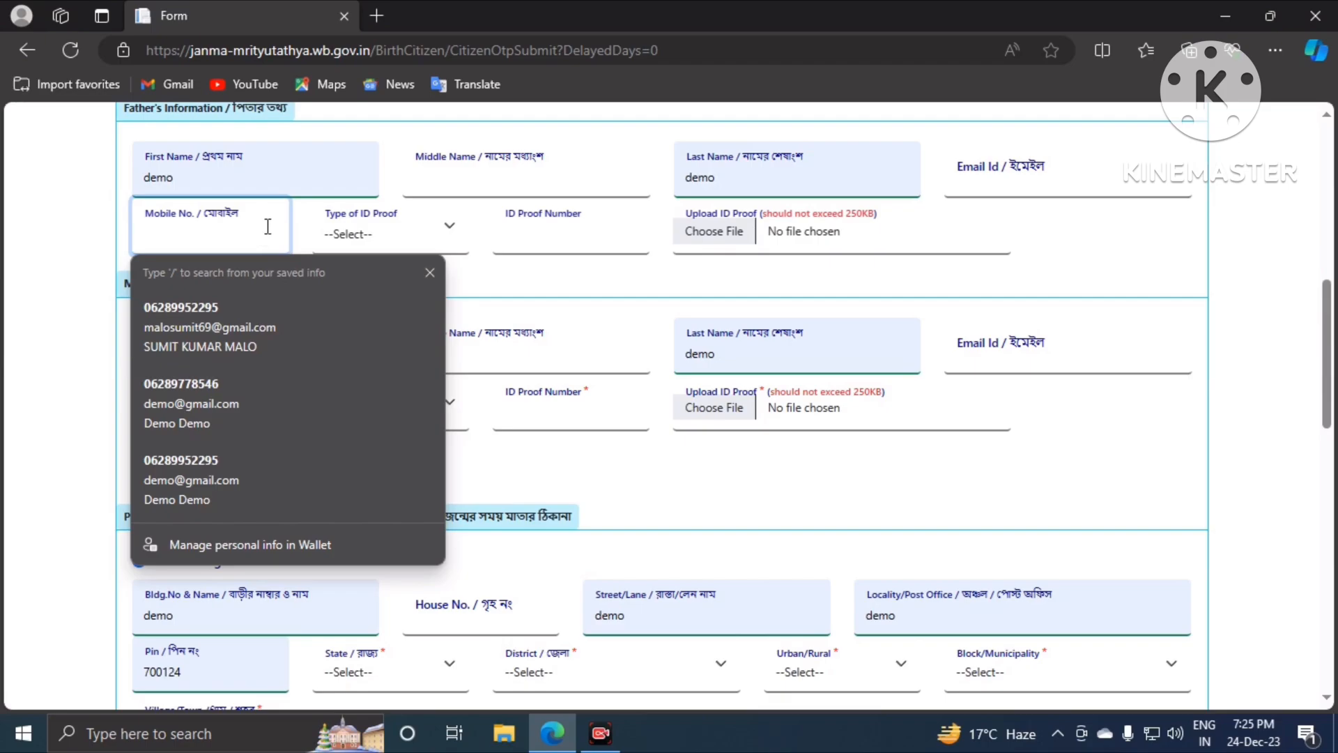
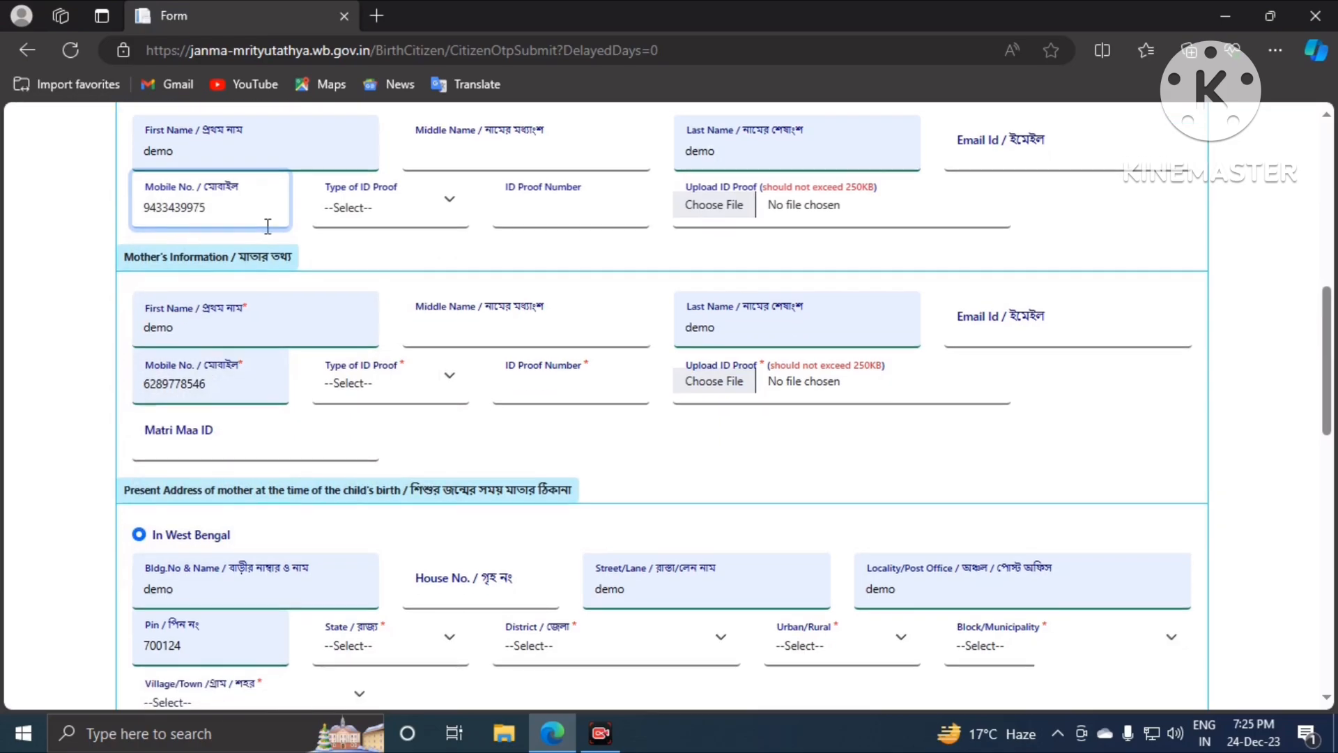
Step: Set the father's type of ID proof to Aadhaar
scroll(272, 224, "down", 1)
left_click(390, 138)
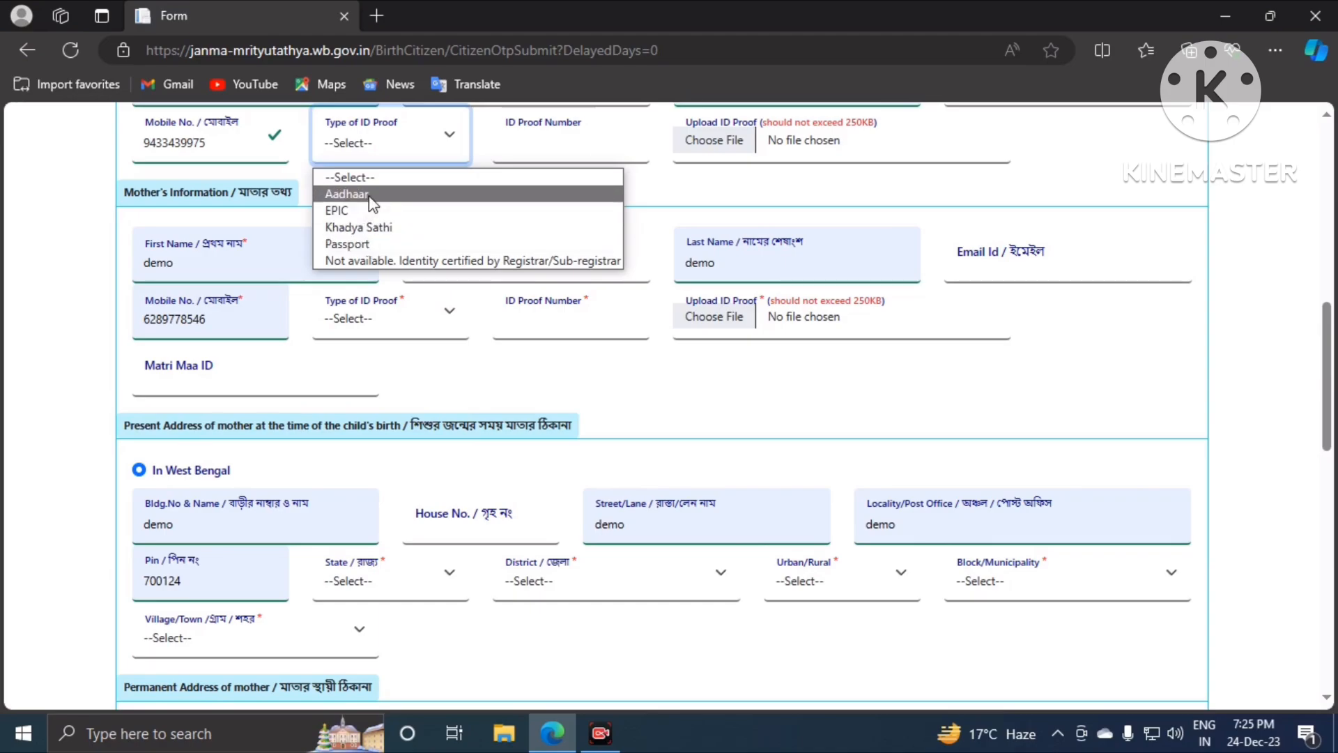
left_click(371, 195)
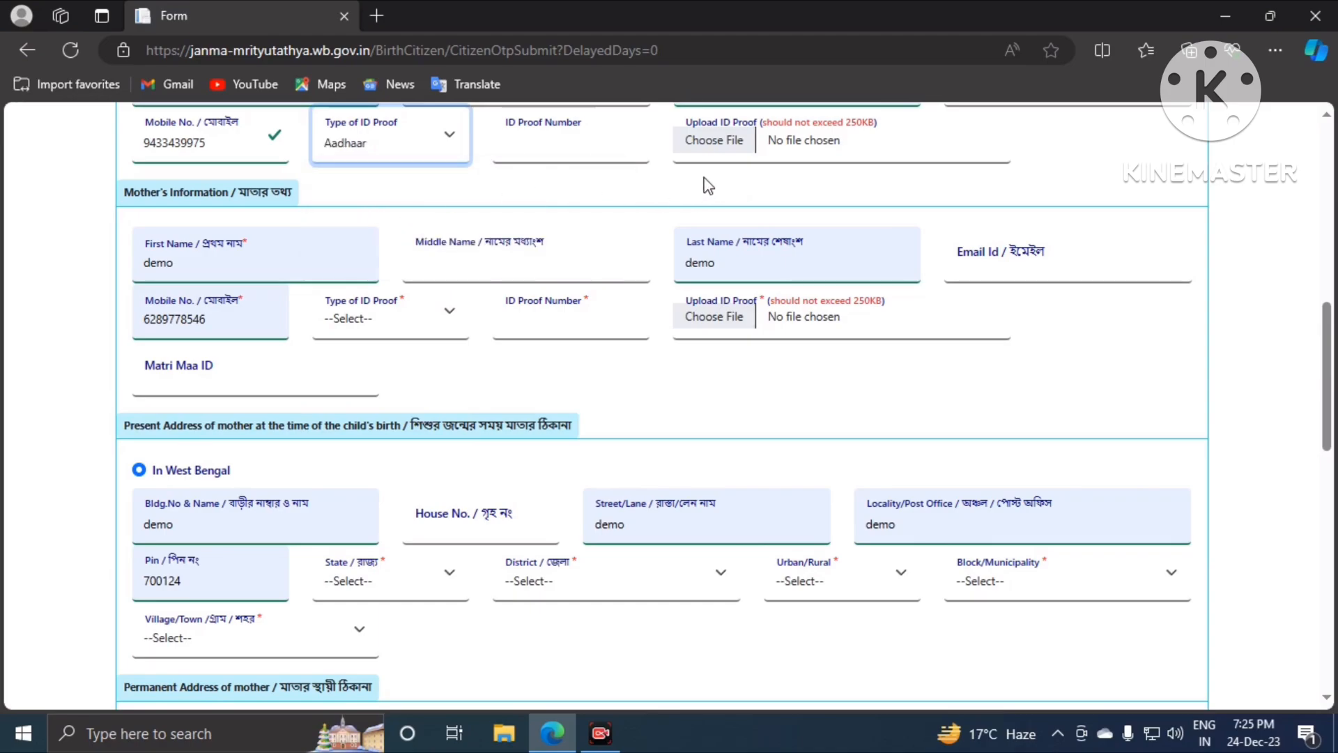
Step: Set the mother's type of ID proof to Aadhaar and select the ID Proof Number field
scroll(708, 186, "up", 1)
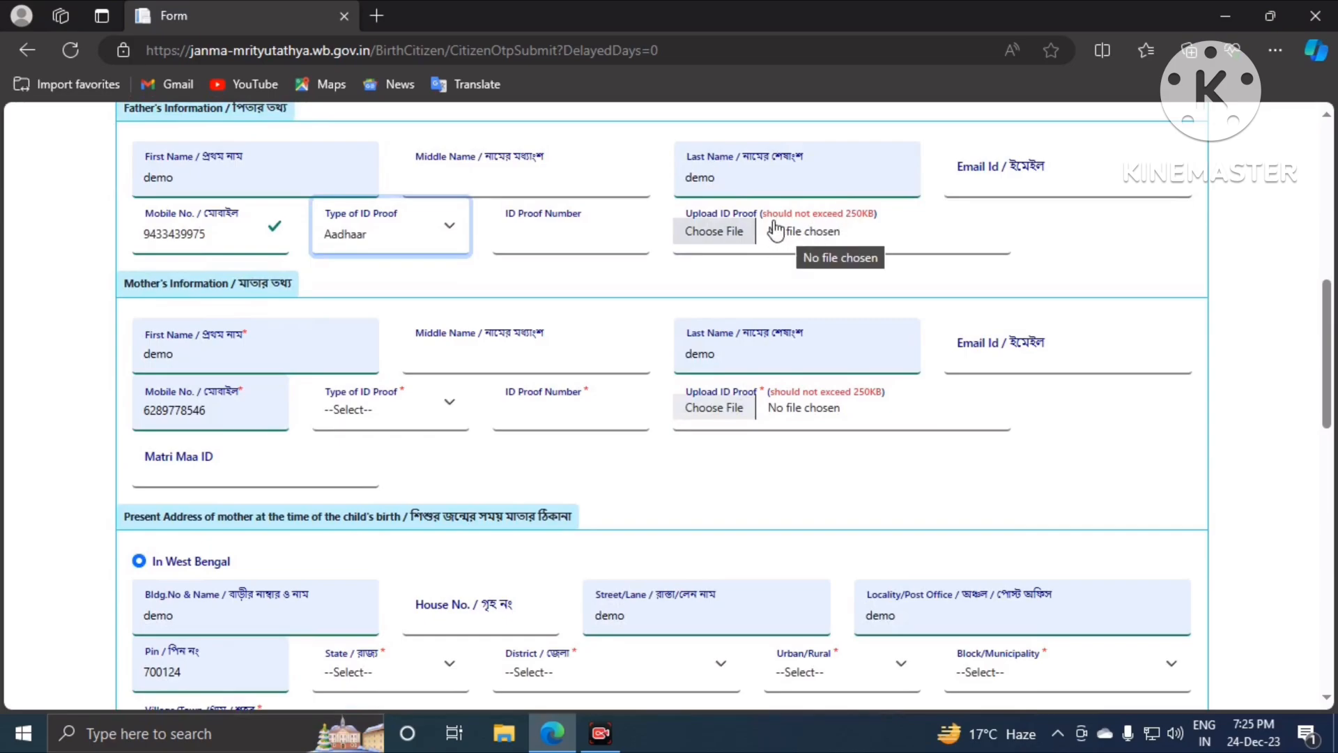
scroll(776, 231, "down", 2)
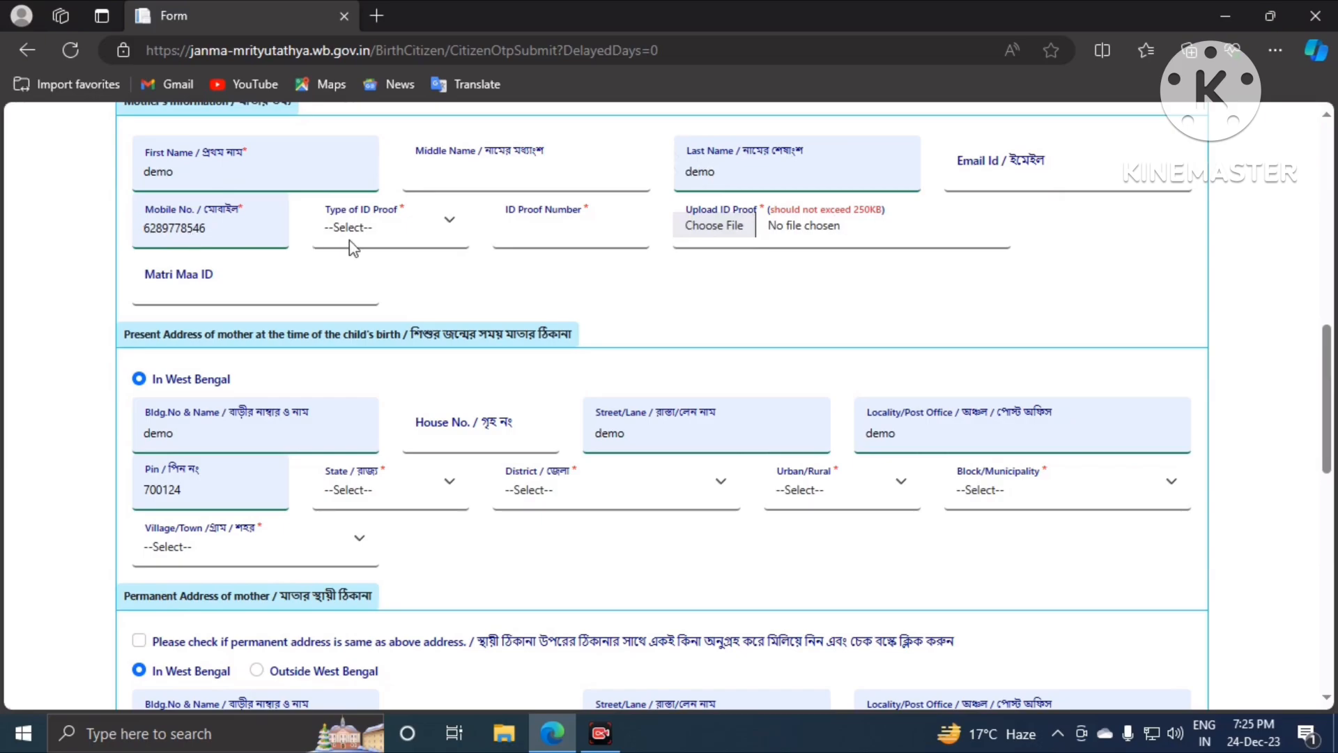
left_click(395, 222)
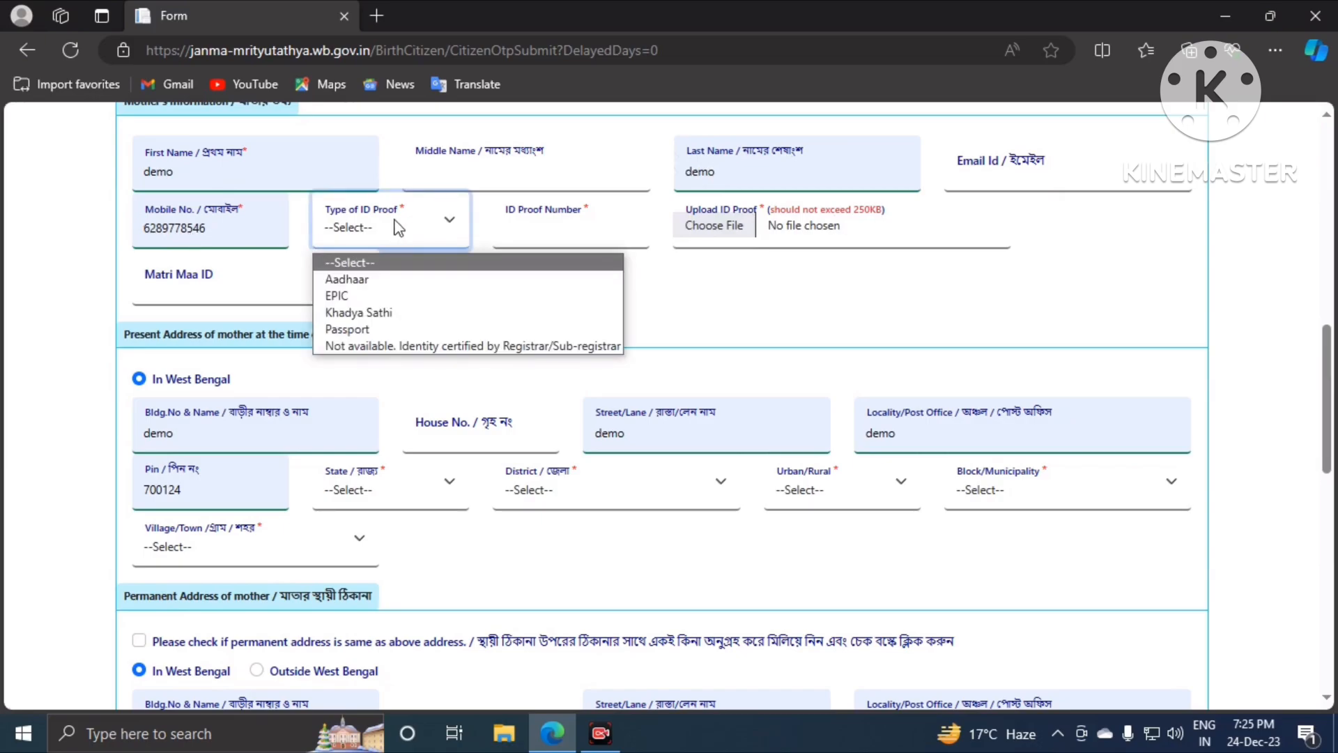
left_click(361, 279)
left_click(520, 233)
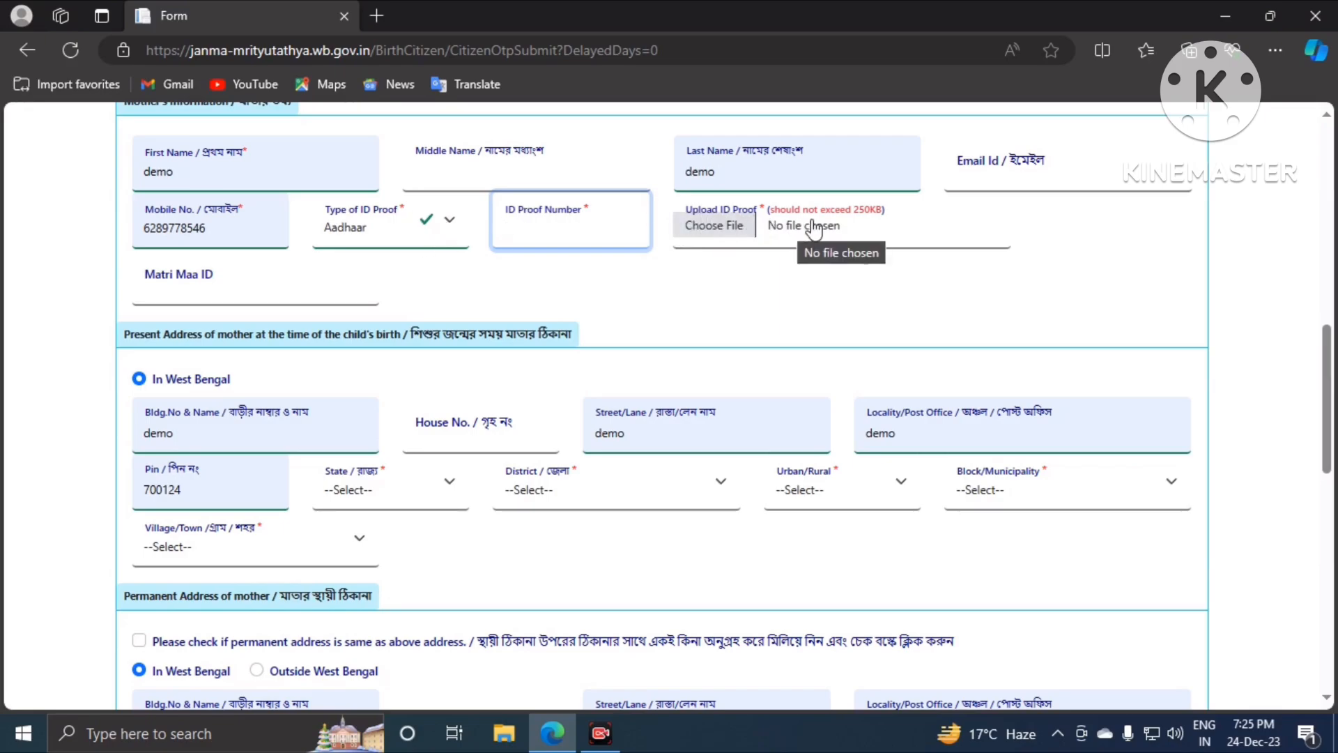
scroll(490, 292, "down", 2)
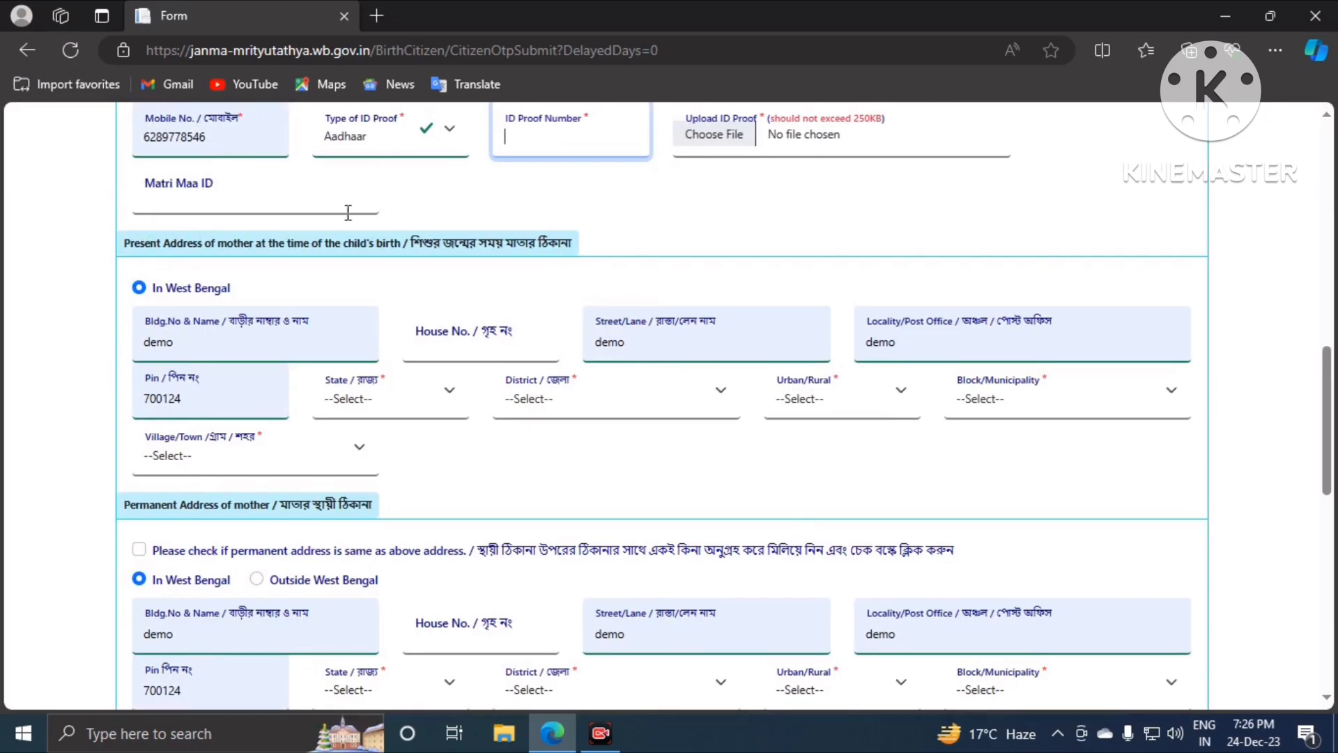
Step: Fill the mother's present street and locality, with state West Bengal and district North 24 Parganas
scroll(414, 304, "down", 2)
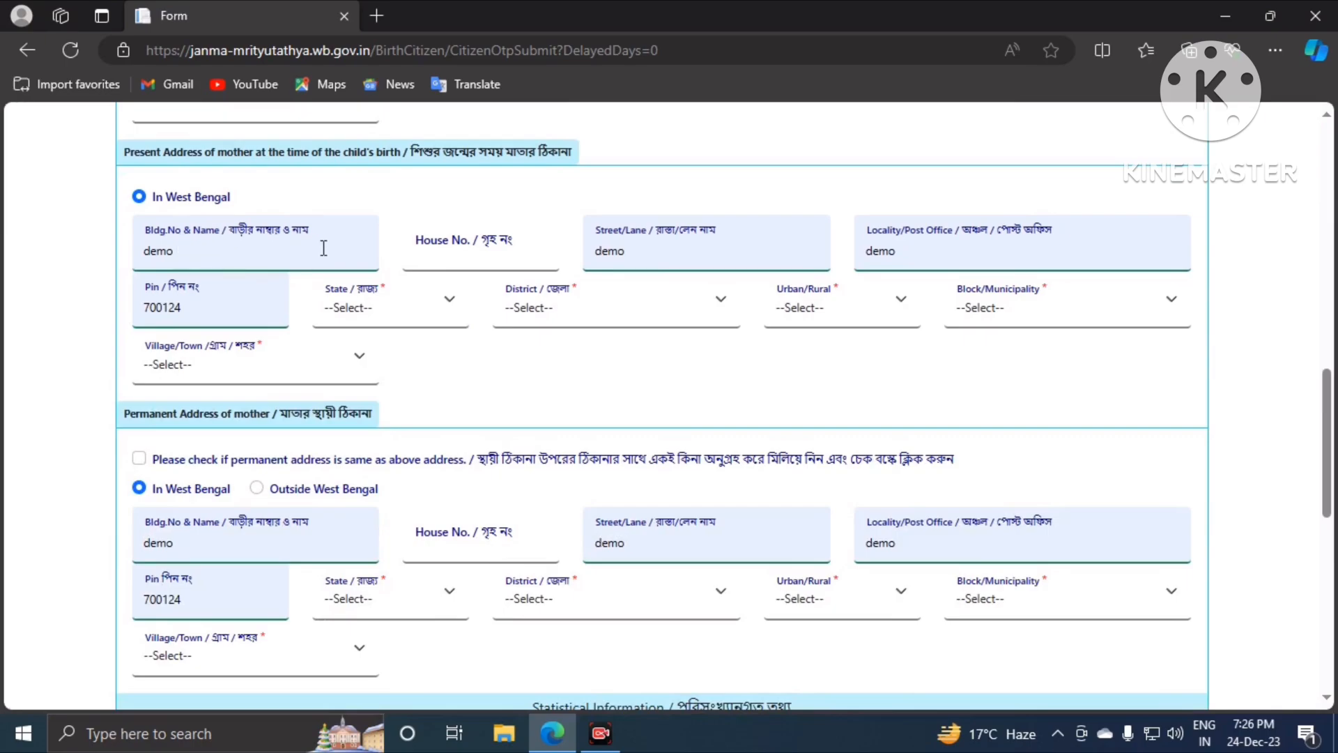
left_click(653, 253)
left_click(982, 240)
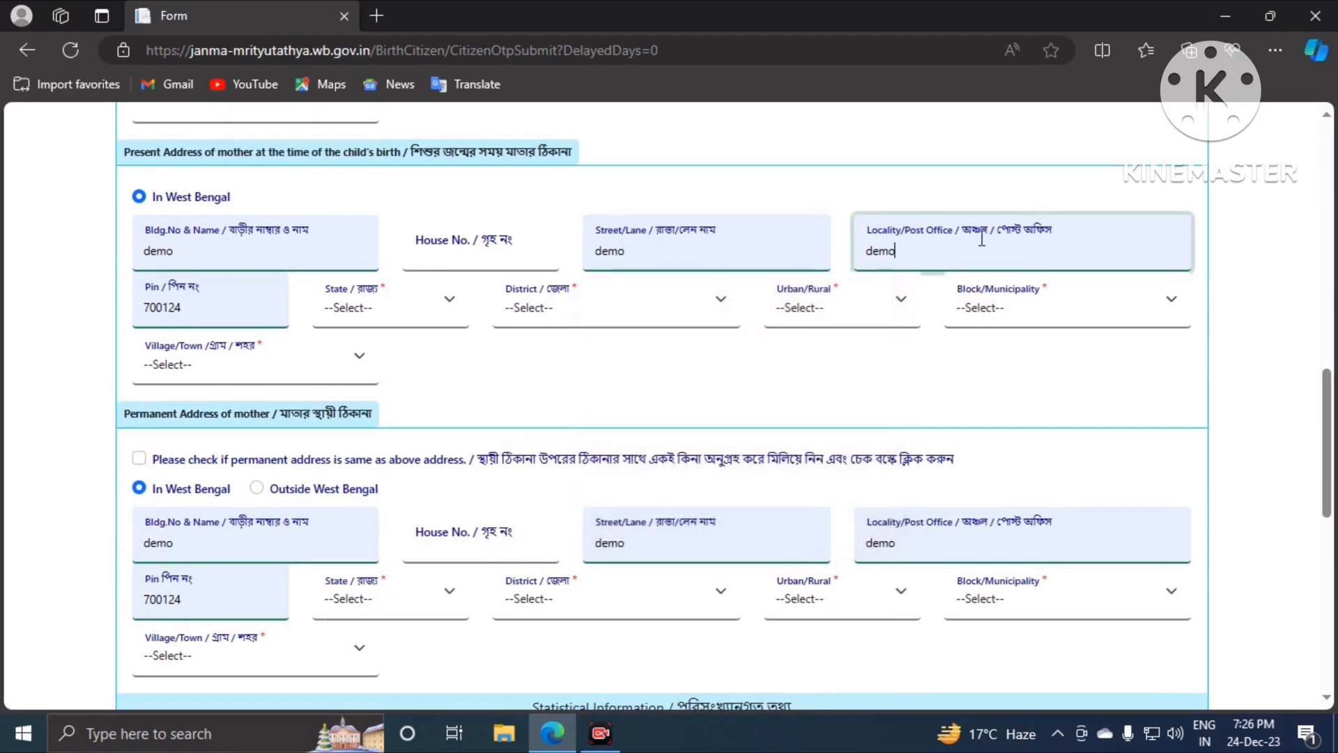
left_click(381, 319)
left_click(376, 358)
left_click(558, 312)
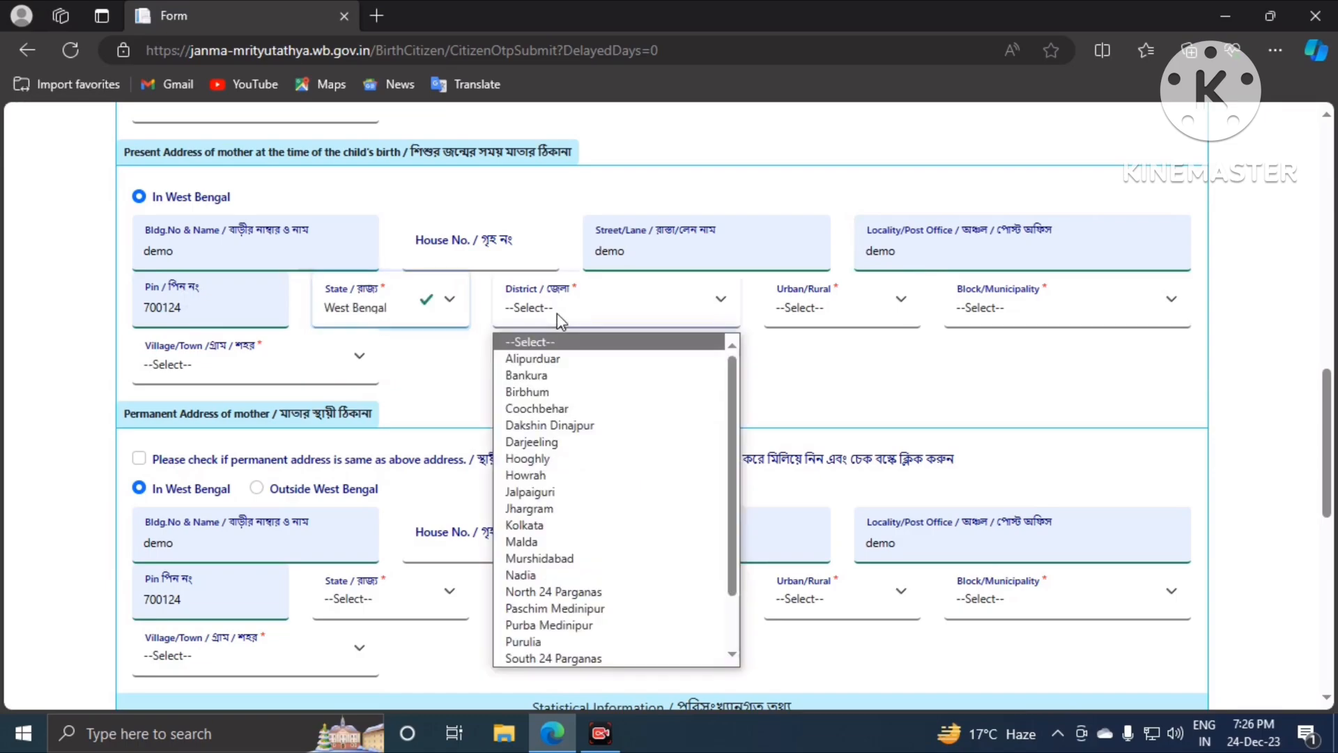
left_click(565, 591)
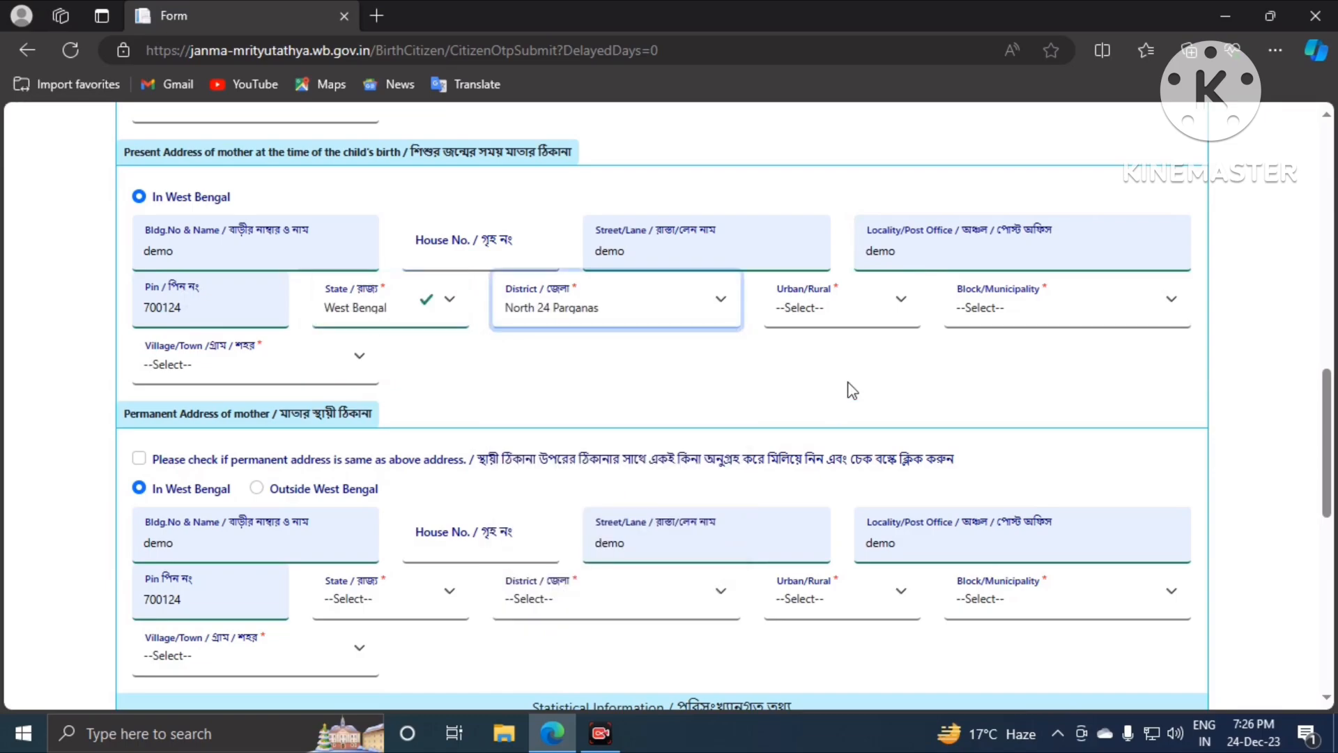
Step: Set the present address area to Municipality, MUNICIPALITY BARASAT, with BARASAT as village/town
left_click(833, 317)
left_click(814, 380)
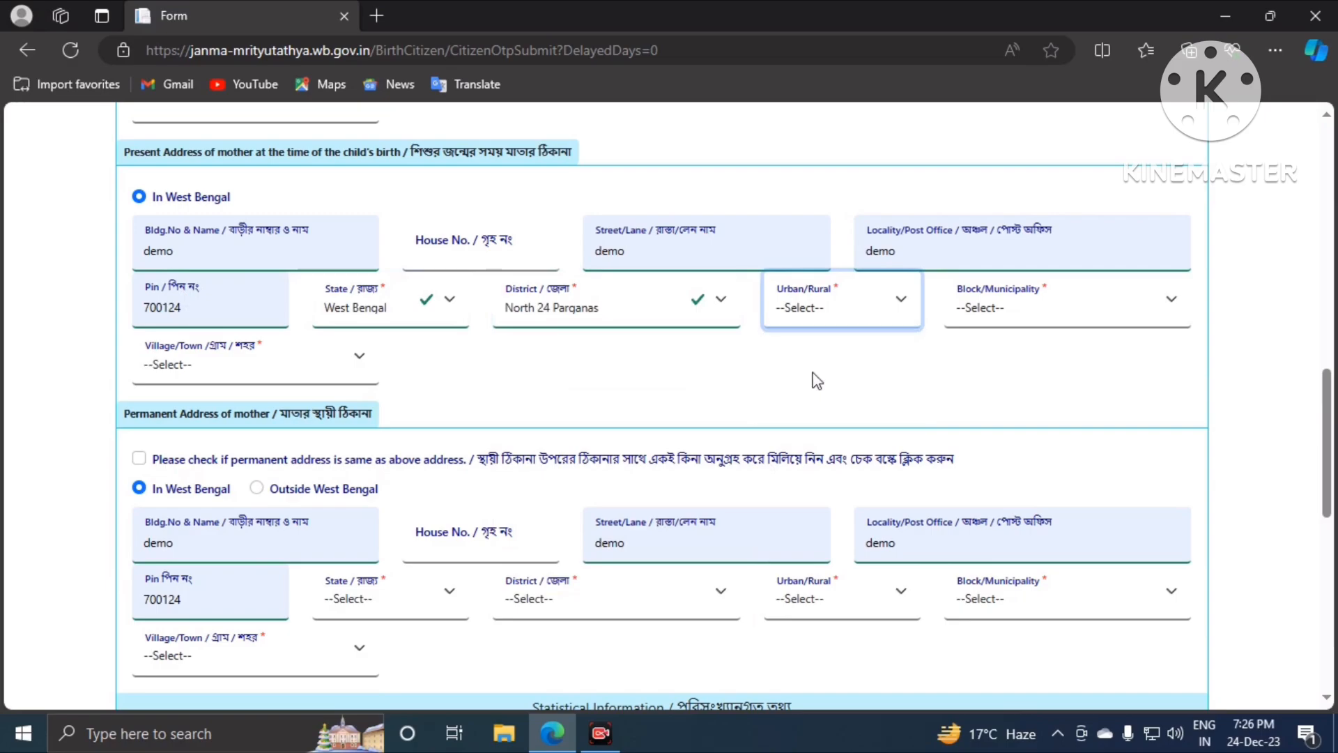
left_click(1007, 312)
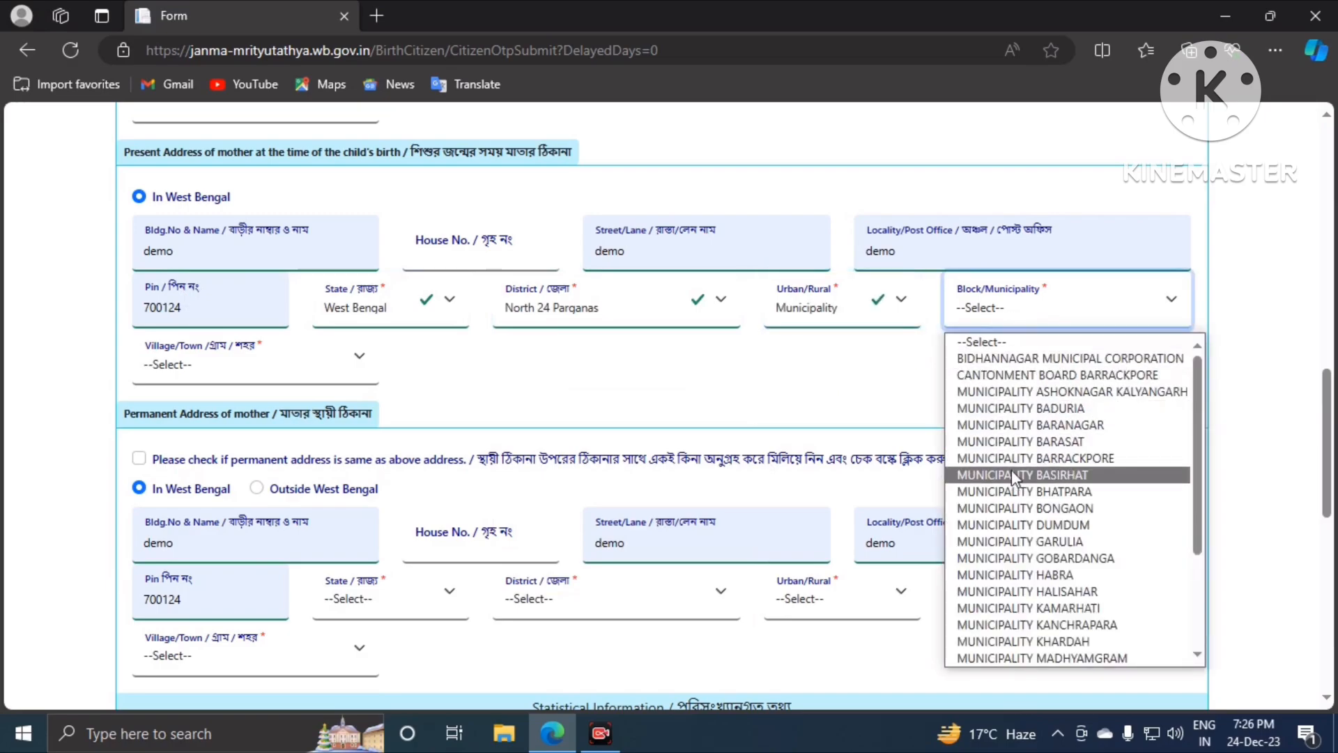
left_click(1019, 442)
left_click(283, 378)
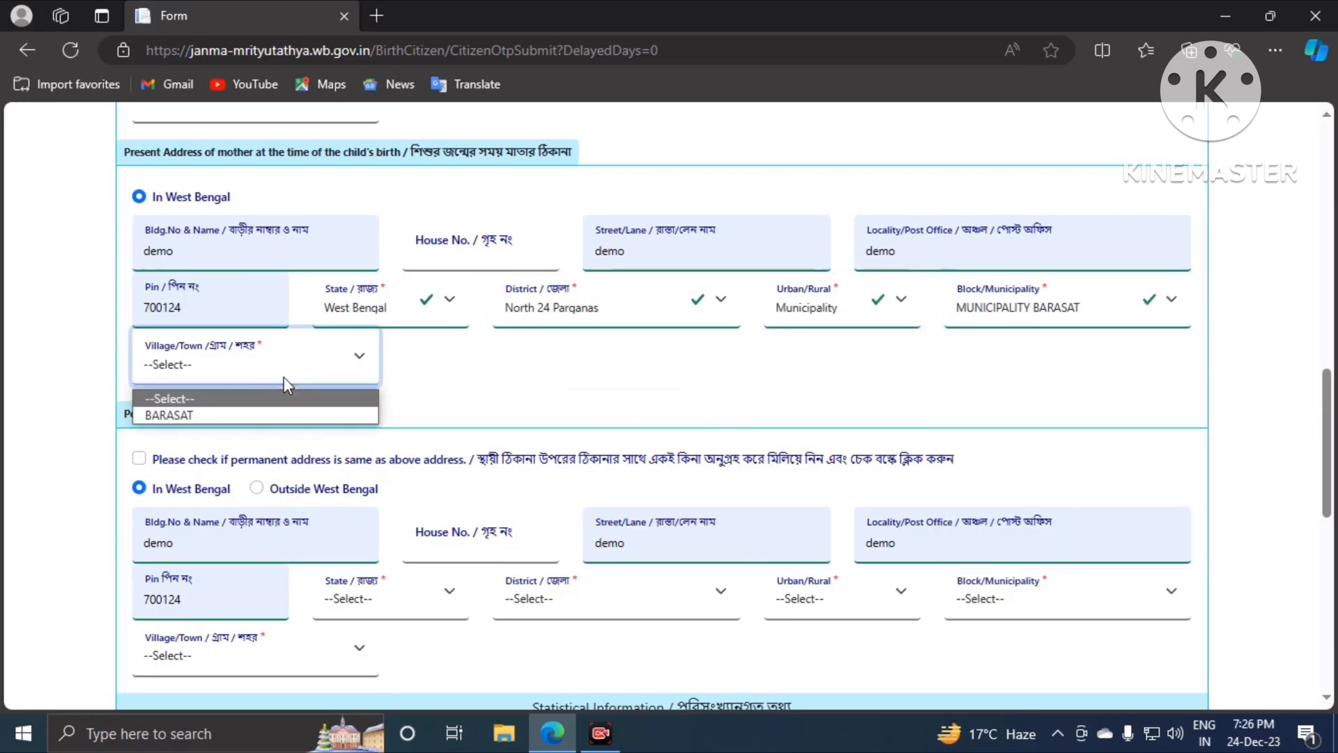
left_click(265, 417)
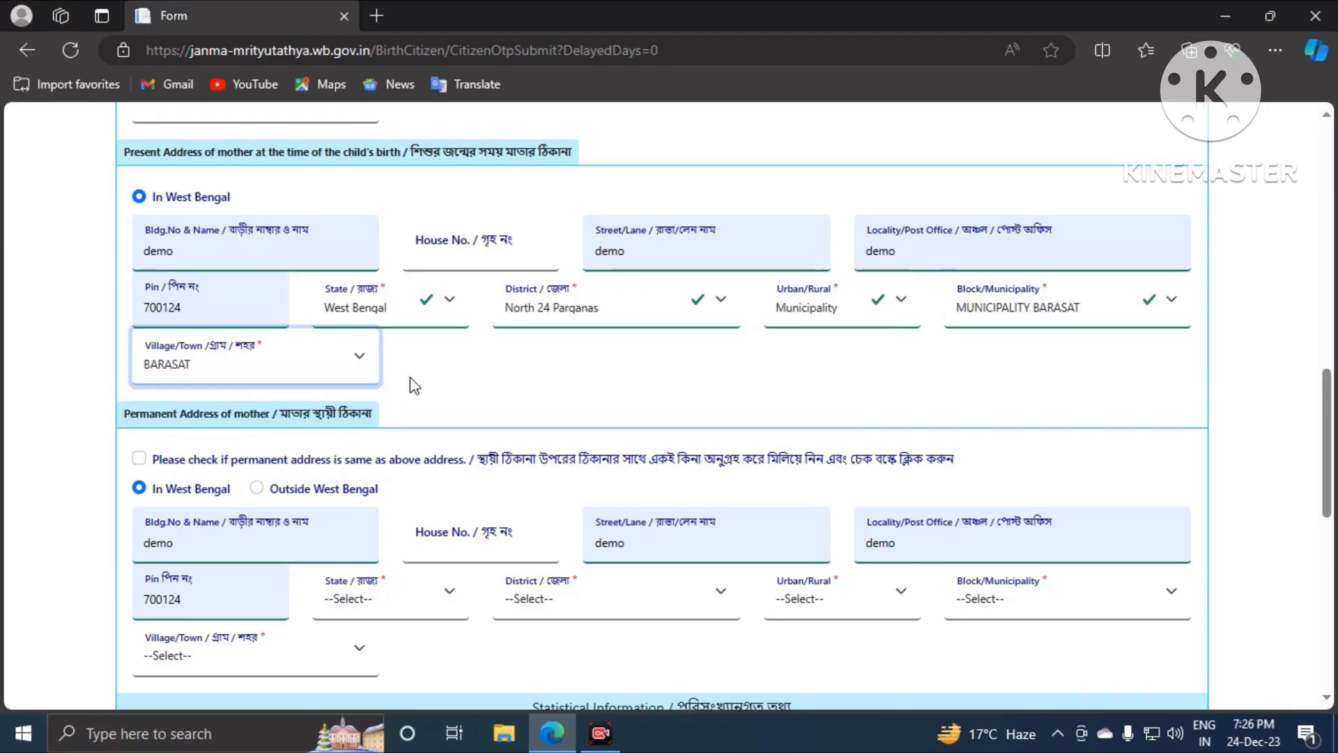
scroll(411, 379, "down", 1)
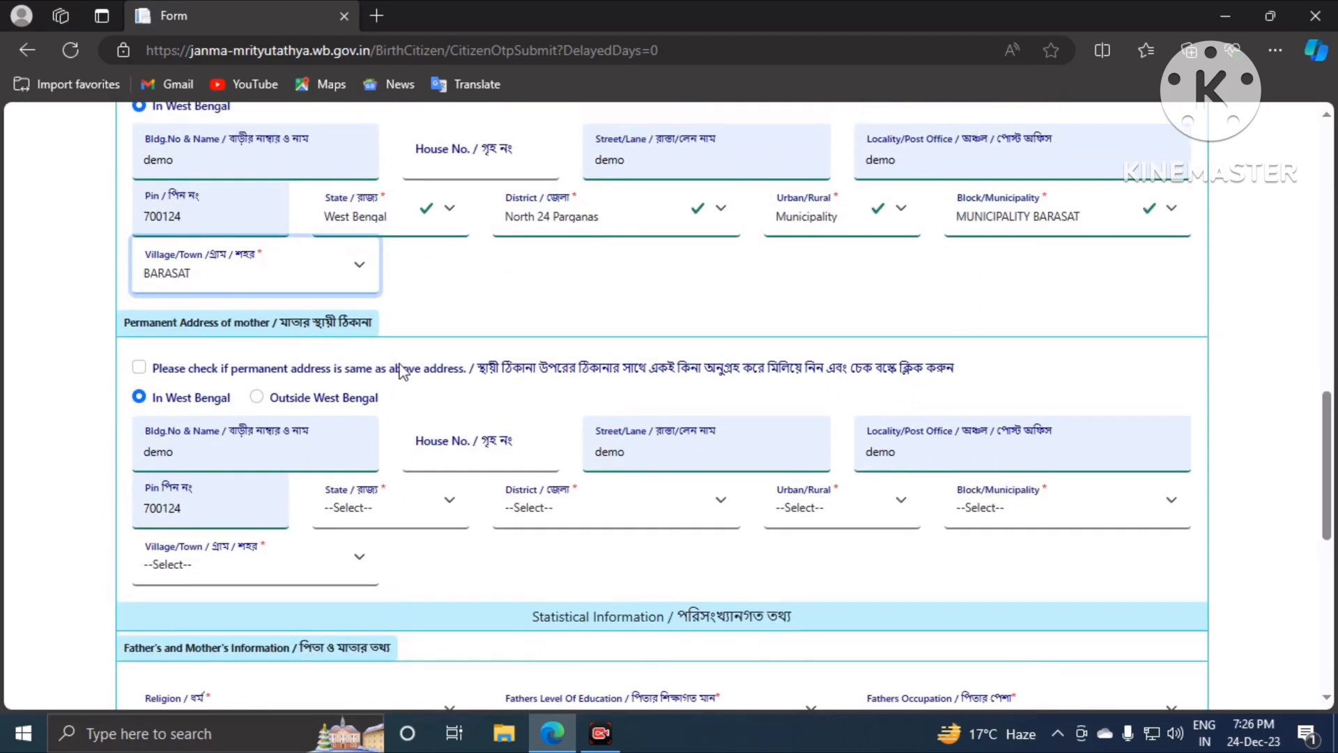
scroll(402, 372, "up", 2)
scroll(251, 398, "down", 2)
scroll(198, 336, "up", 2)
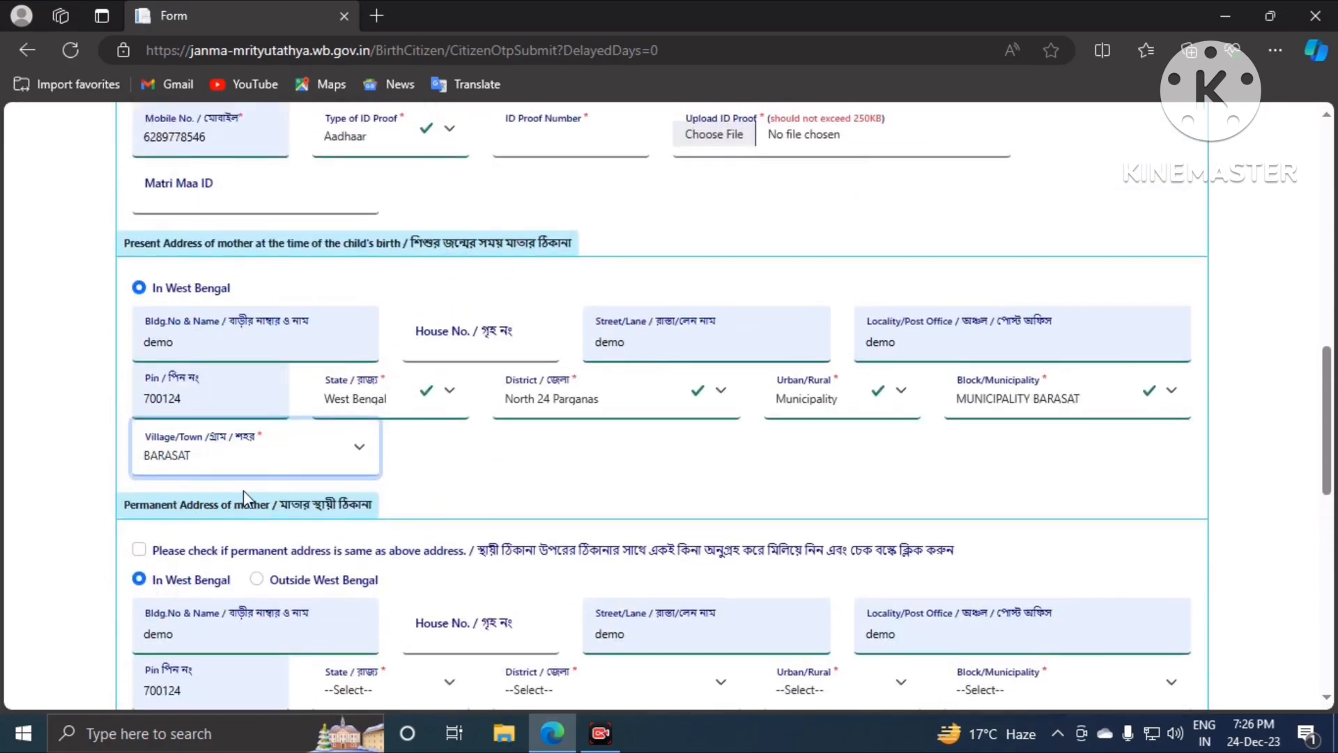
Step: Tick the same-as-above checkbox so the permanent address copies the Barasat present address
scroll(170, 530, "down", 1)
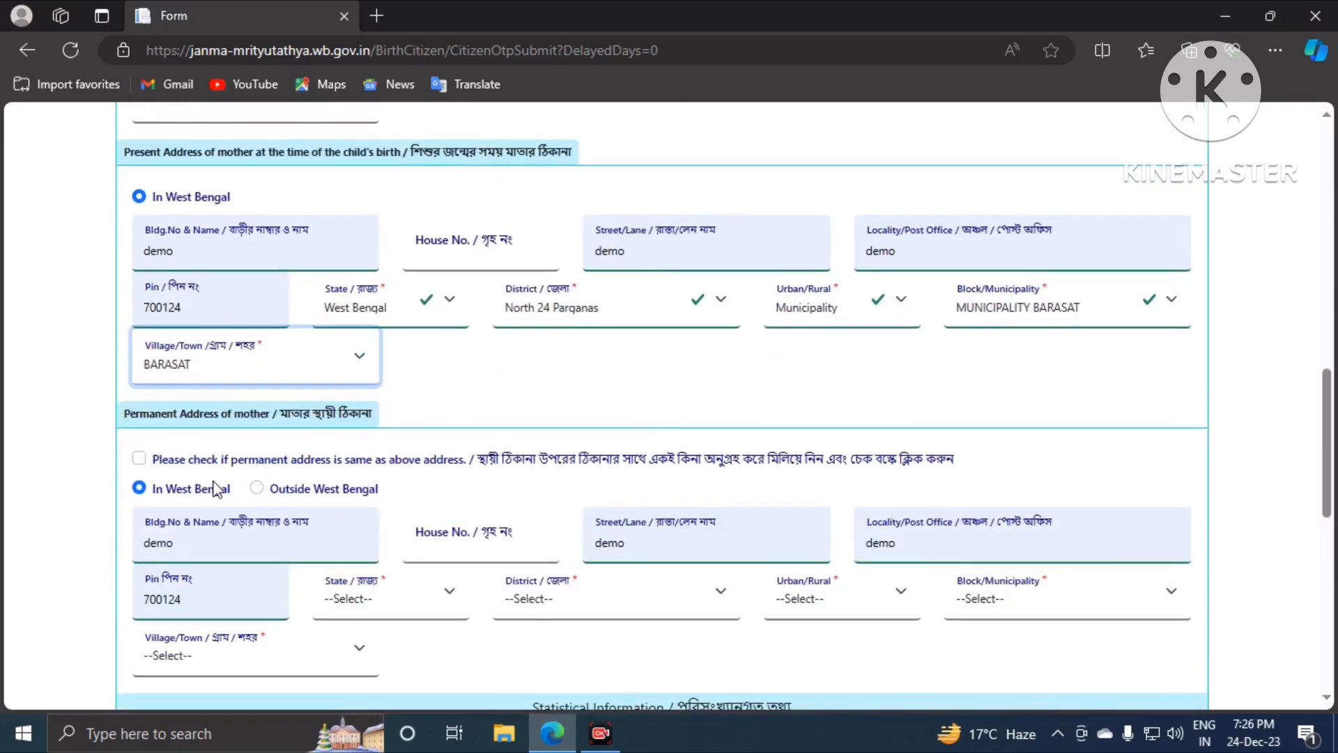
left_click(139, 461)
scroll(328, 502, "down", 1)
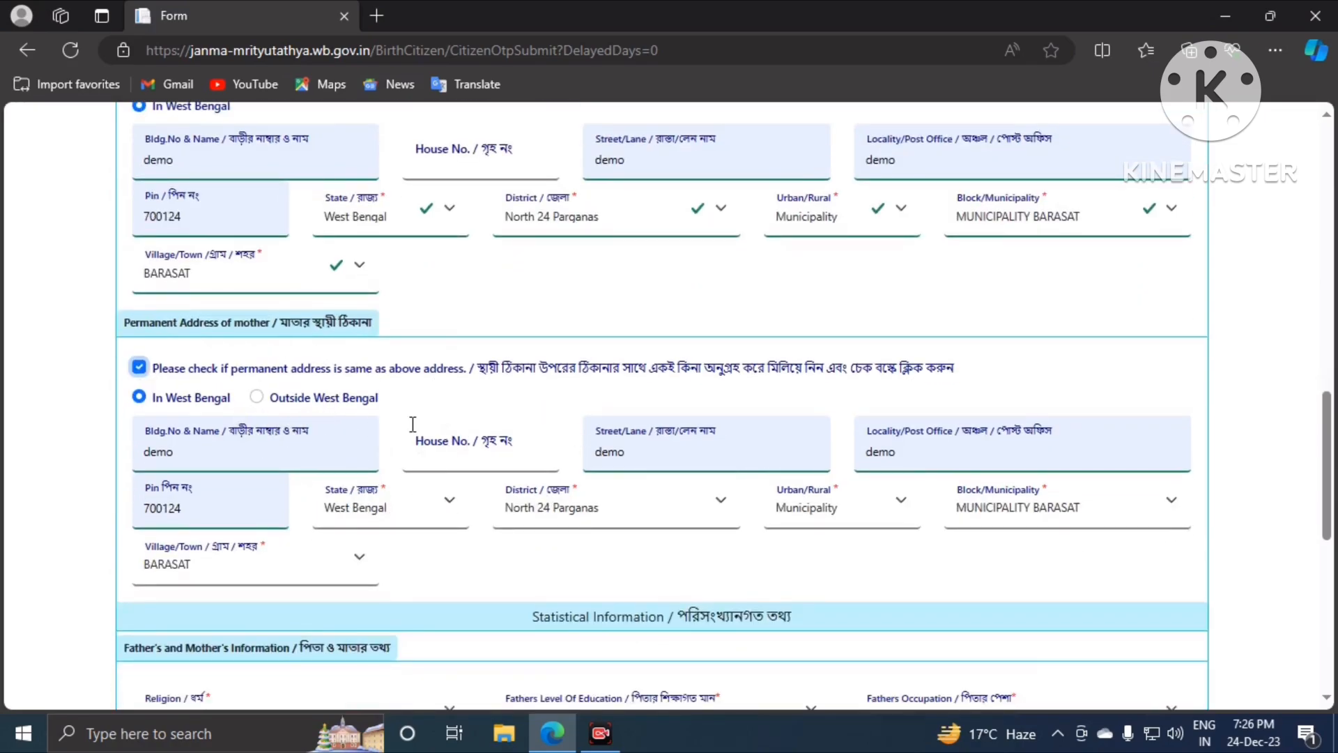
scroll(438, 485, "up", 1)
scroll(446, 496, "down", 5)
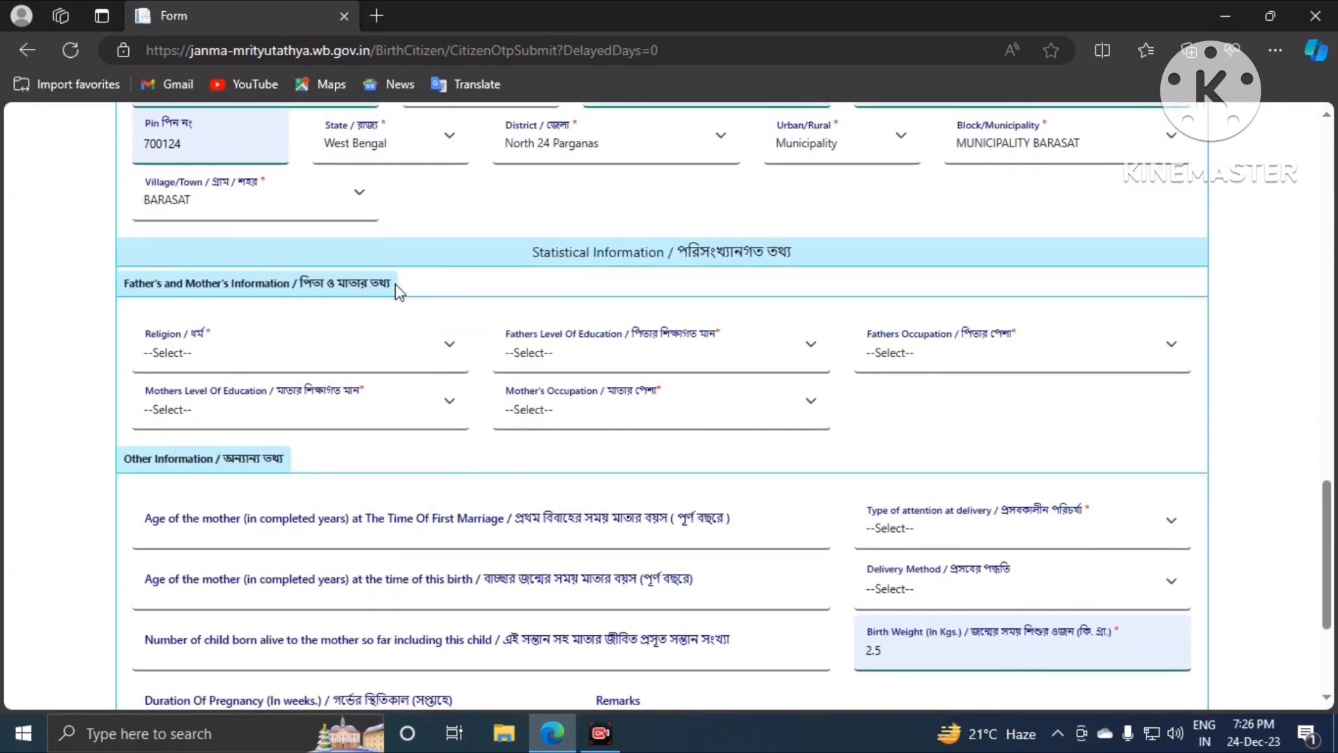
Step: Set religion to Hindu, and the father's education to Illiterate and occupation to Professional
left_click(193, 353)
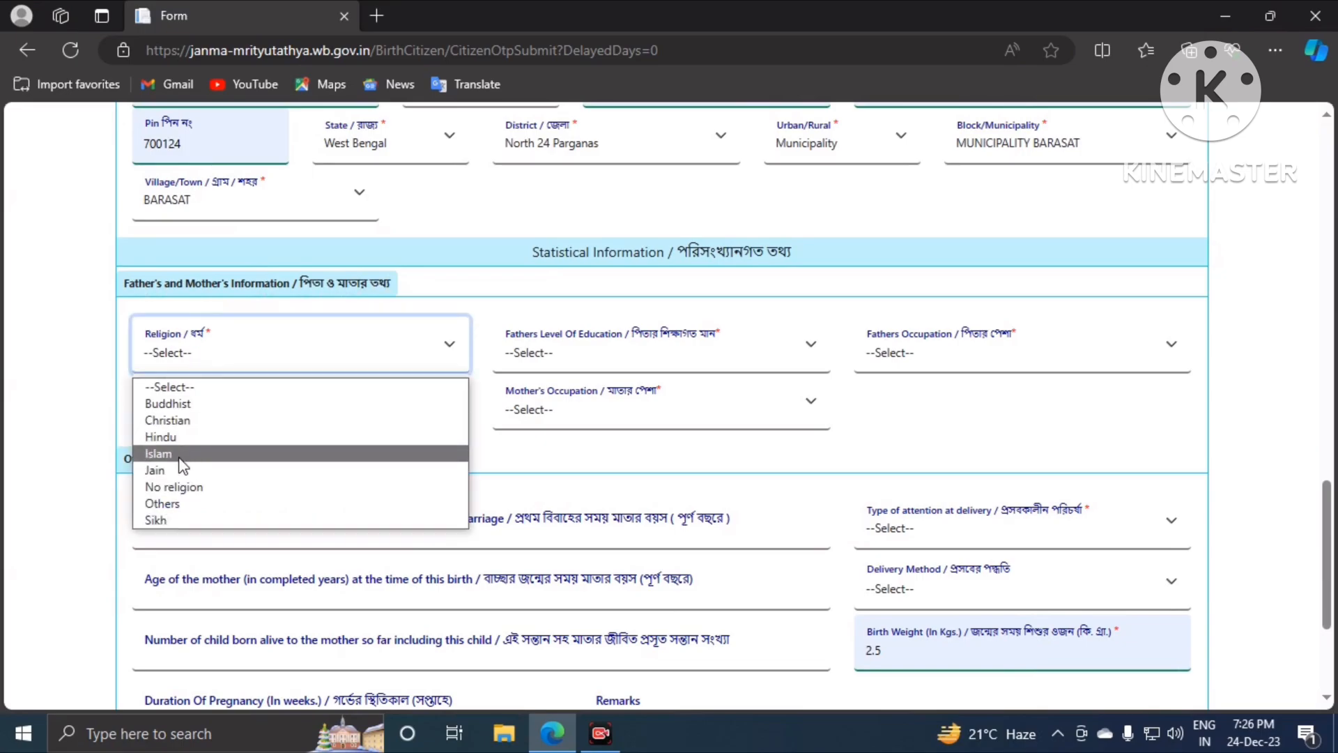
left_click(182, 437)
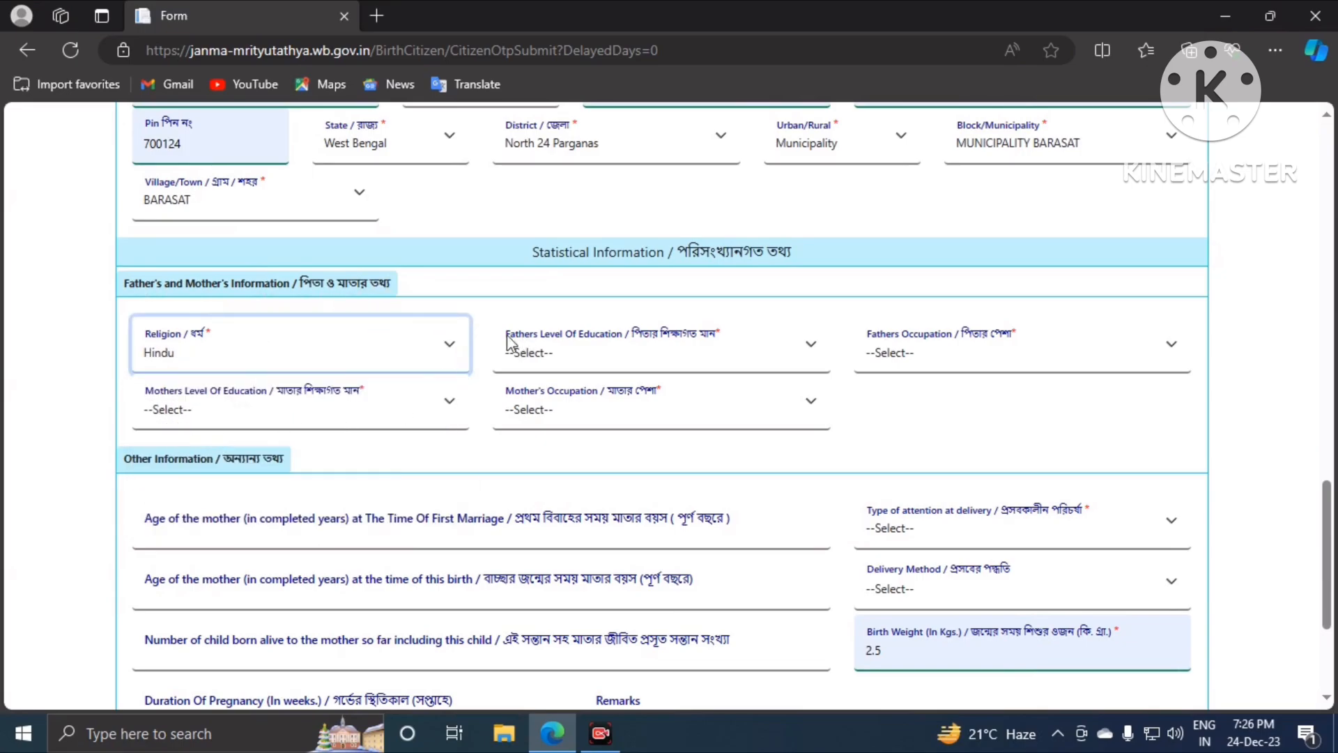
left_click(566, 355)
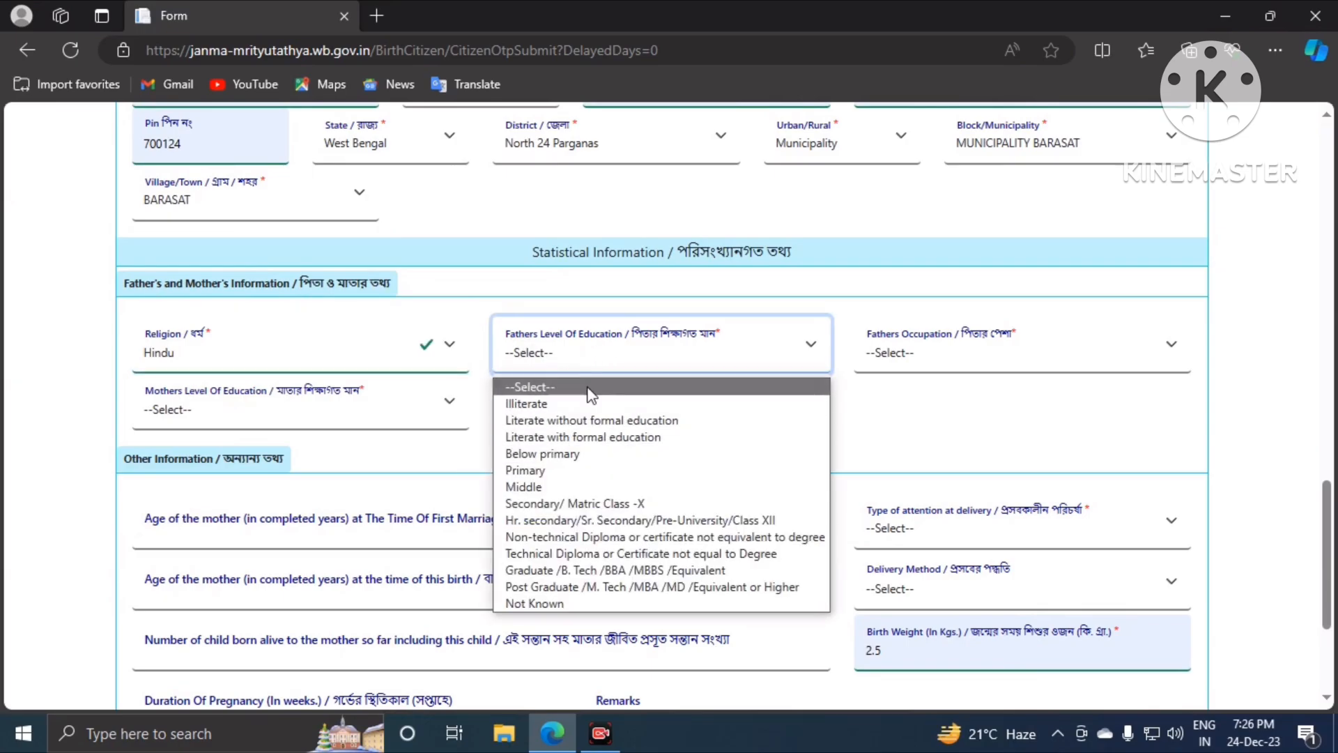
left_click(551, 404)
left_click(978, 362)
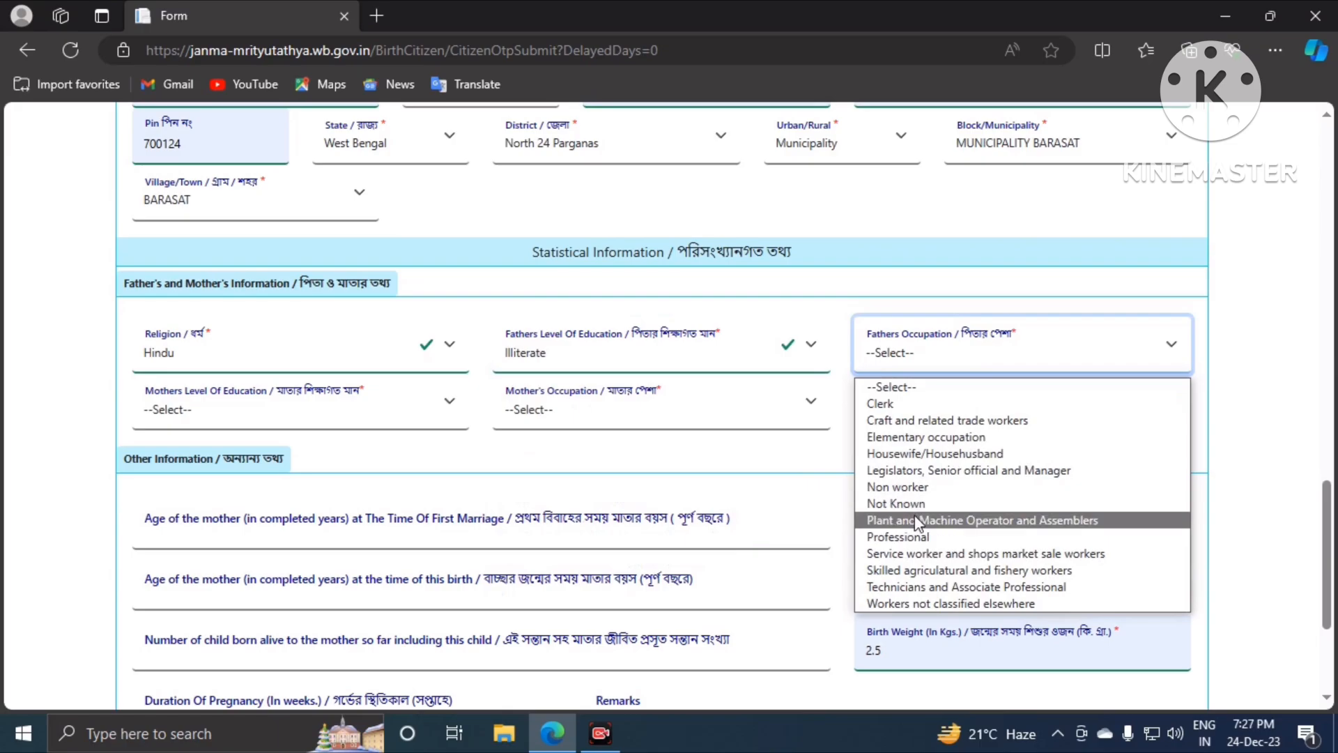
left_click(913, 537)
Step: Set the mother's education to Literate without formal education and occupation to Housewife/Househusband
left_click(321, 411)
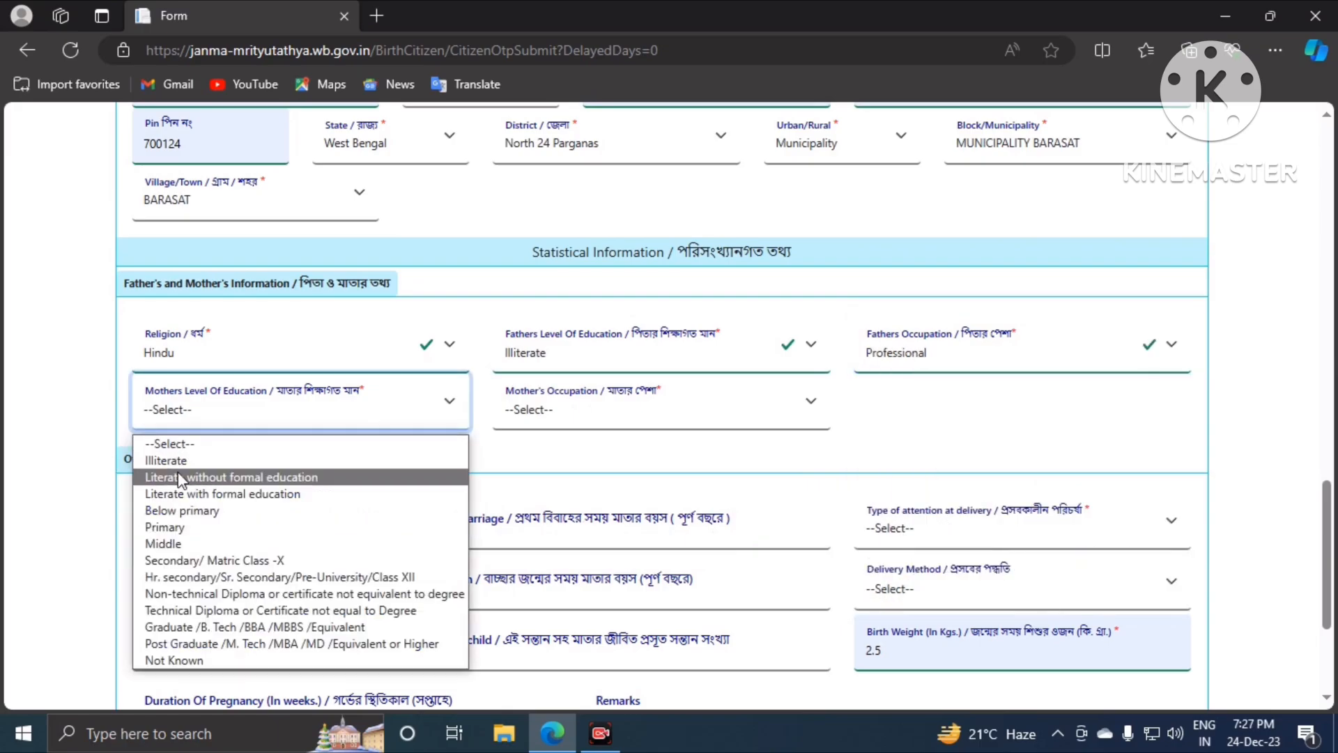
left_click(206, 480)
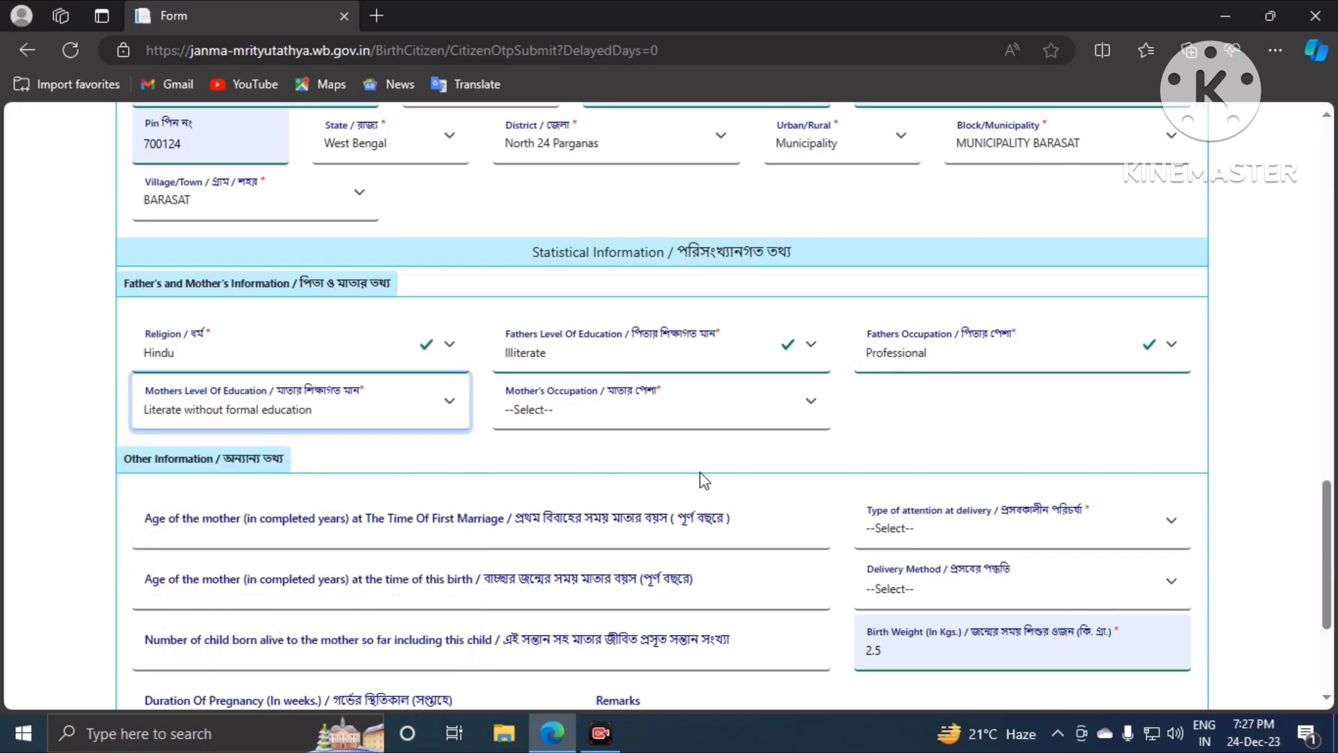
left_click(551, 417)
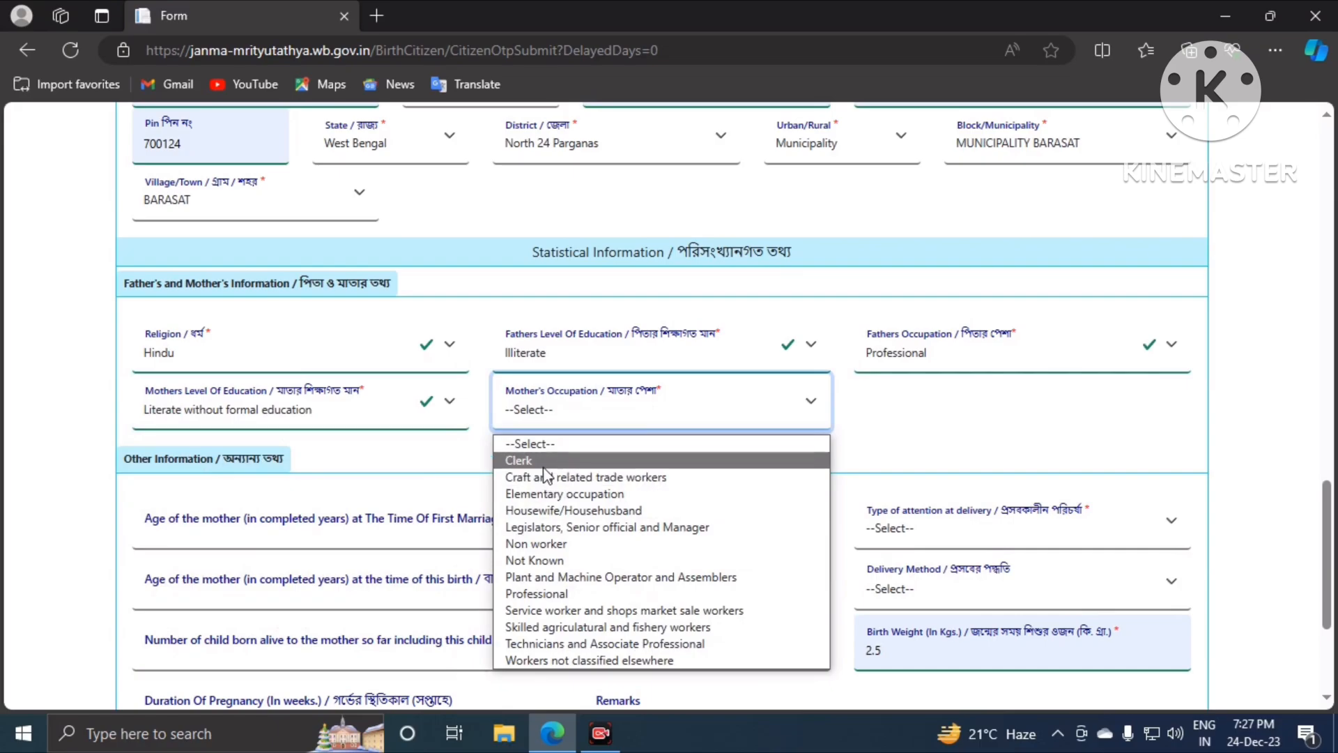
left_click(546, 511)
scroll(578, 359, "down", 3)
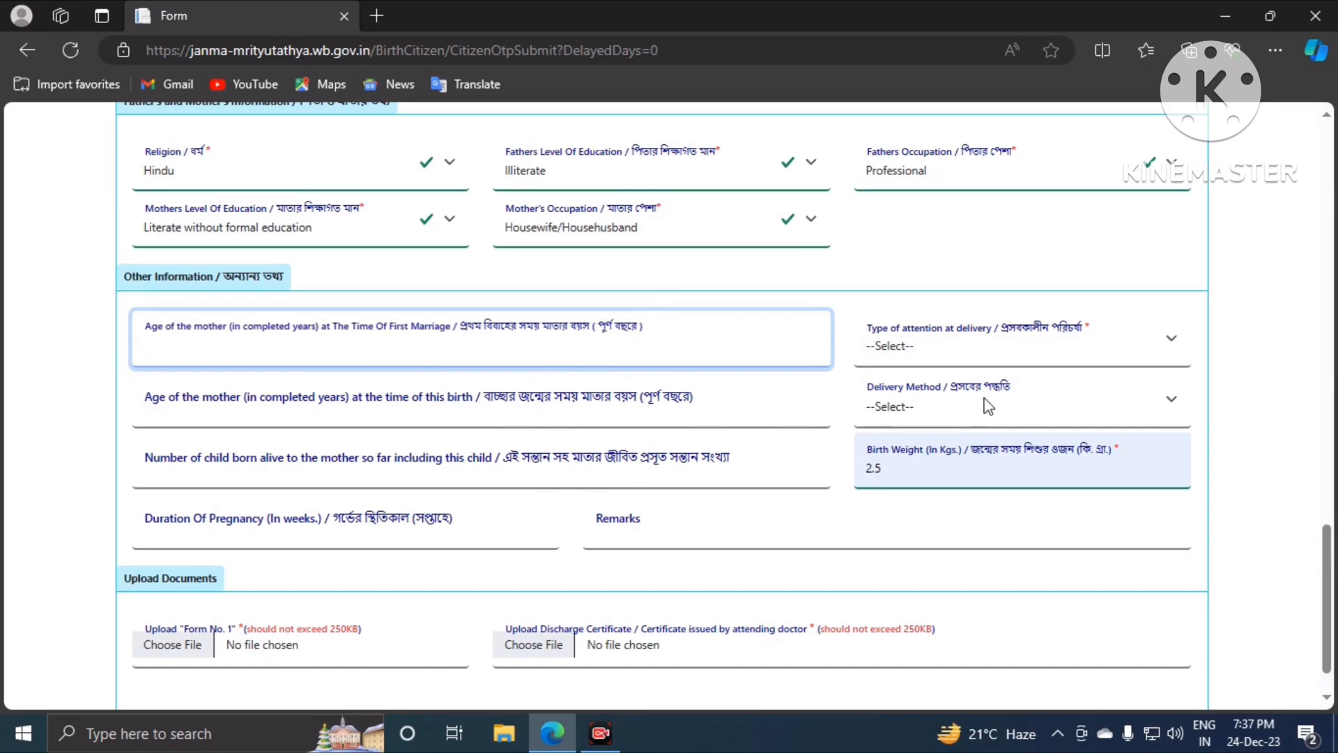
Step: Choose 'Doctor, Nurse or Trained midwife' as attention at delivery and Normal as delivery method
left_click(891, 354)
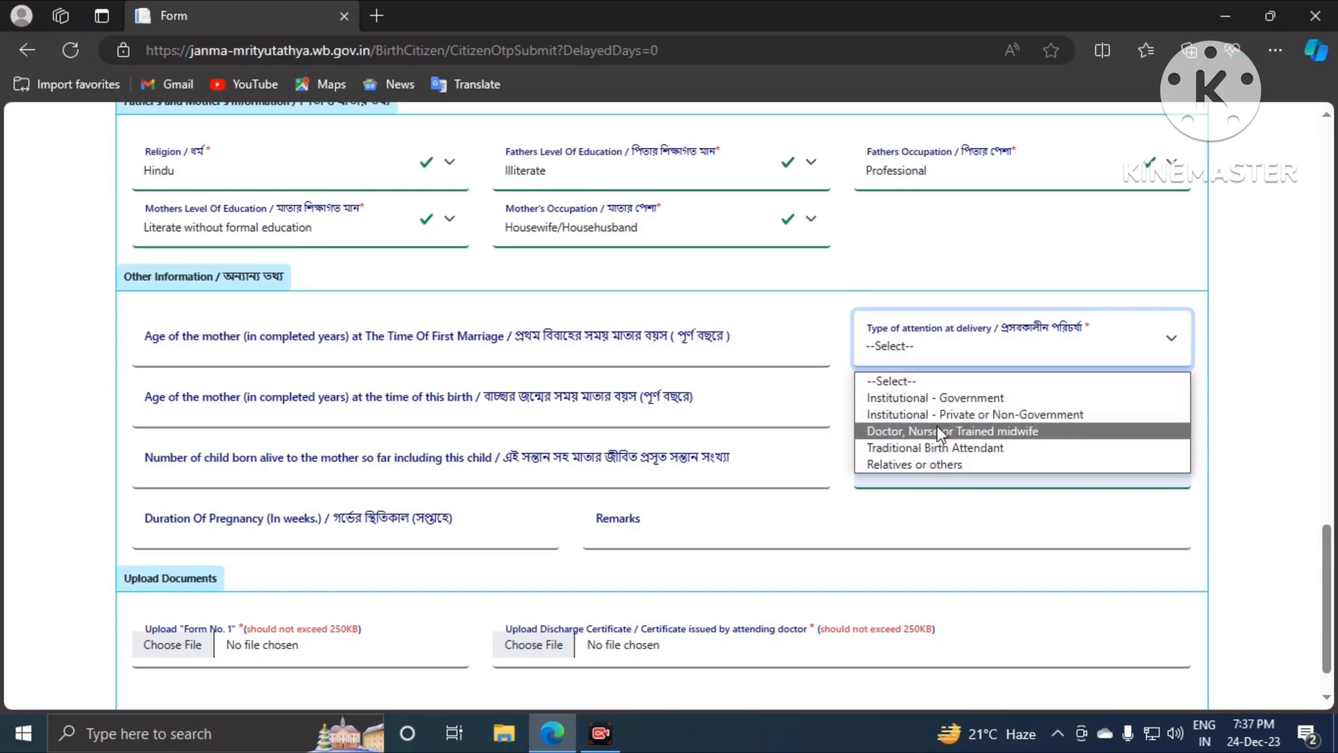
left_click(937, 431)
left_click(904, 397)
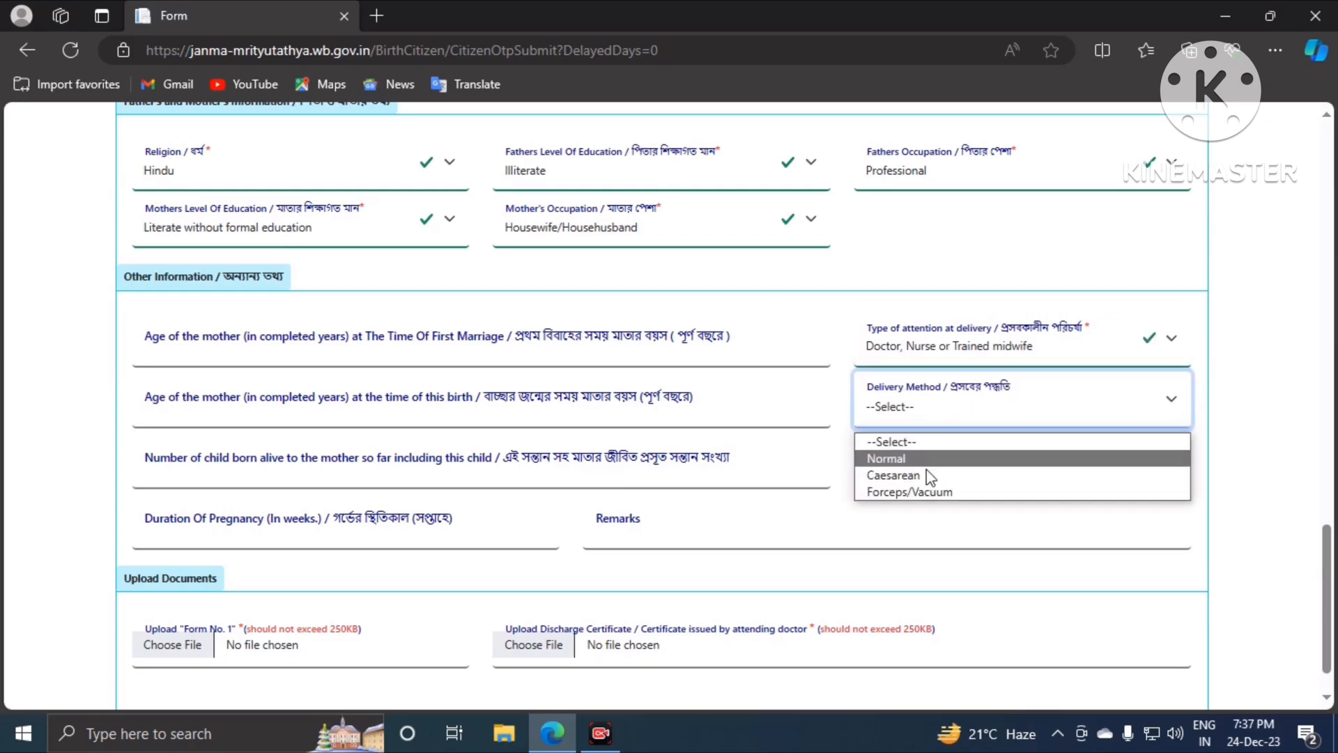
left_click(902, 458)
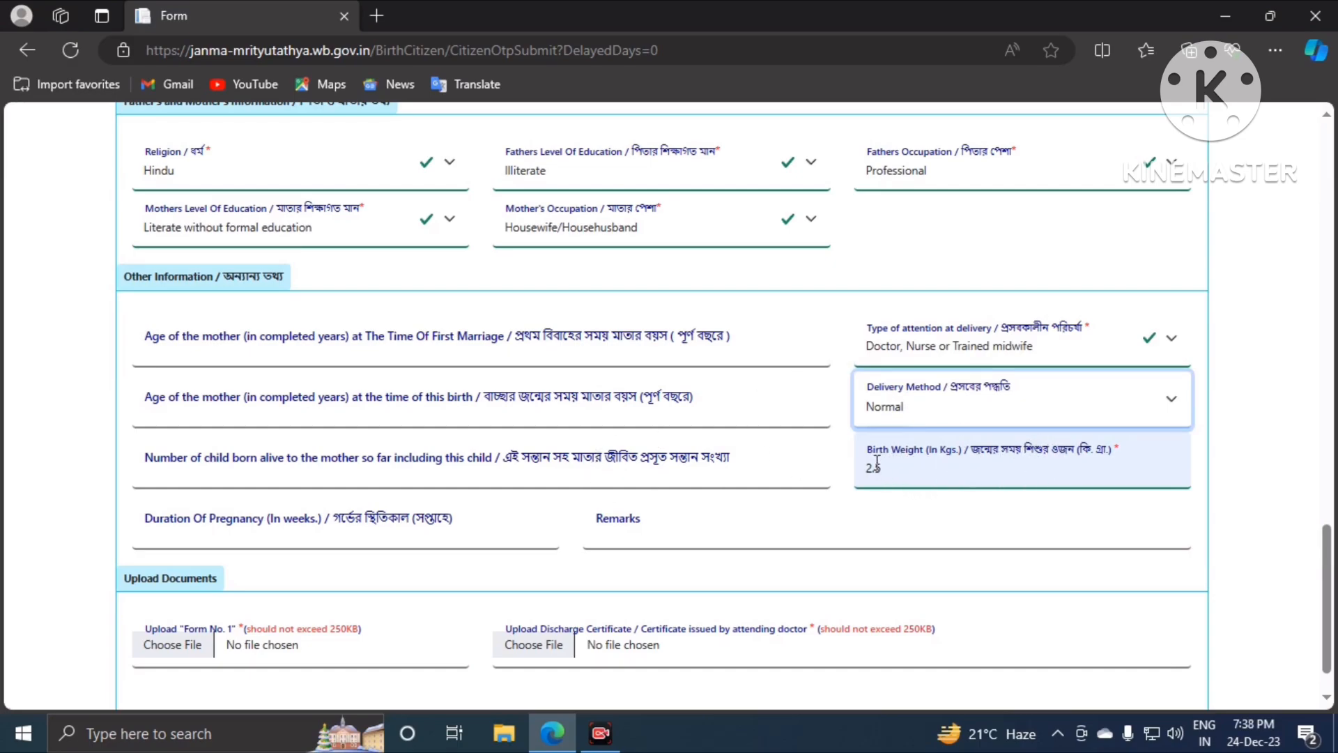
scroll(877, 461, "down", 1)
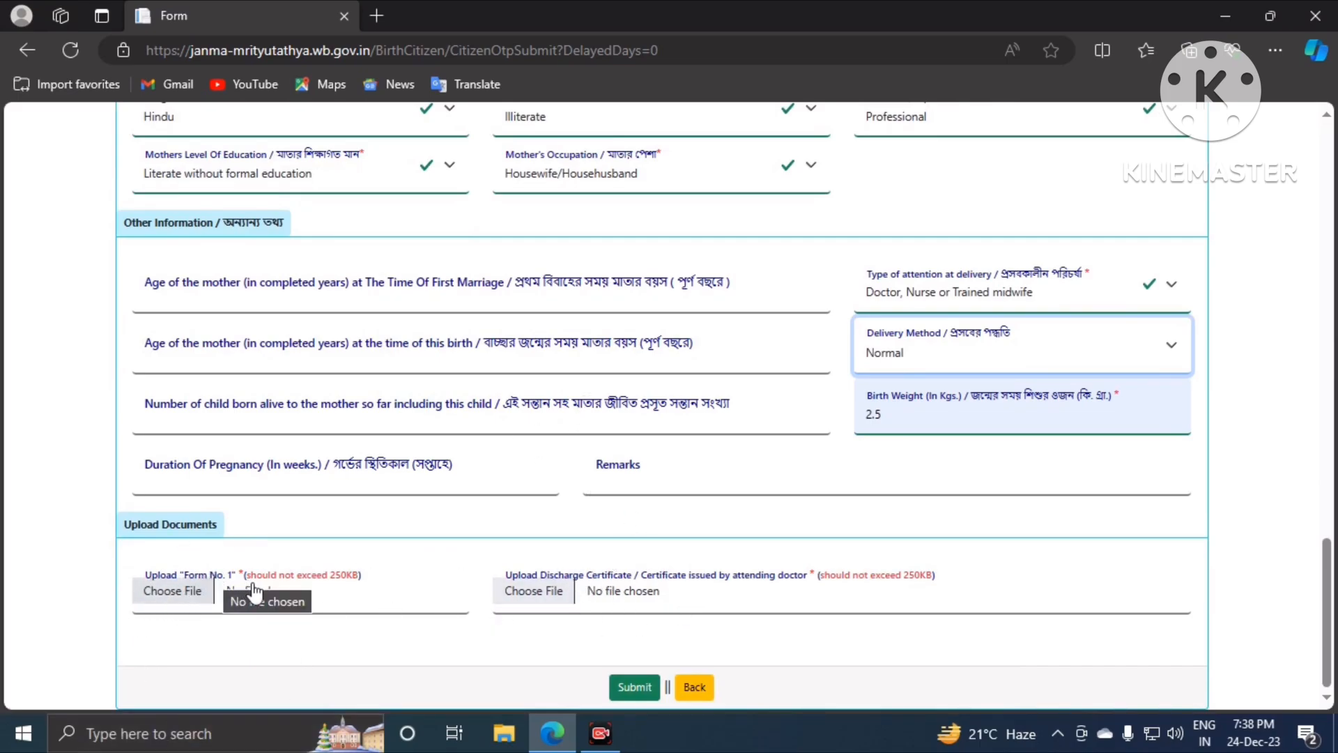
scroll(423, 421, "up", 20)
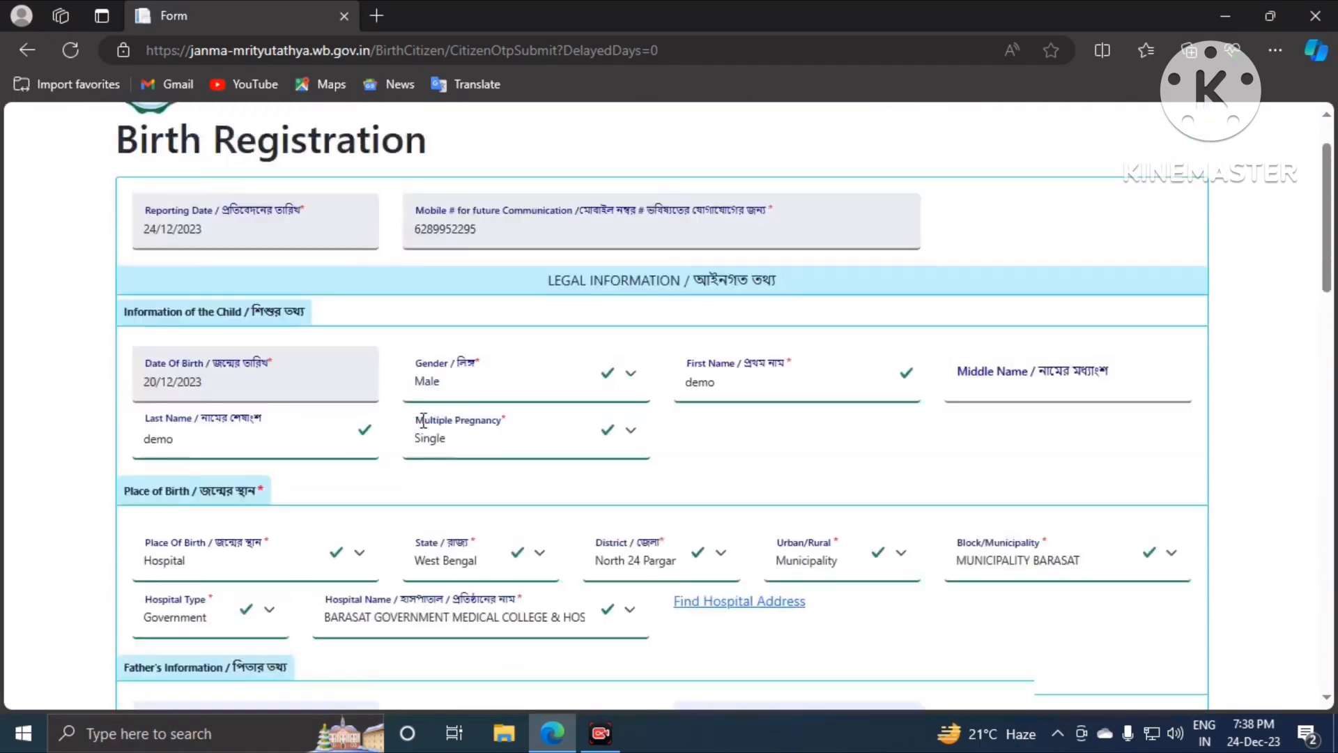
scroll(423, 421, "up", 1)
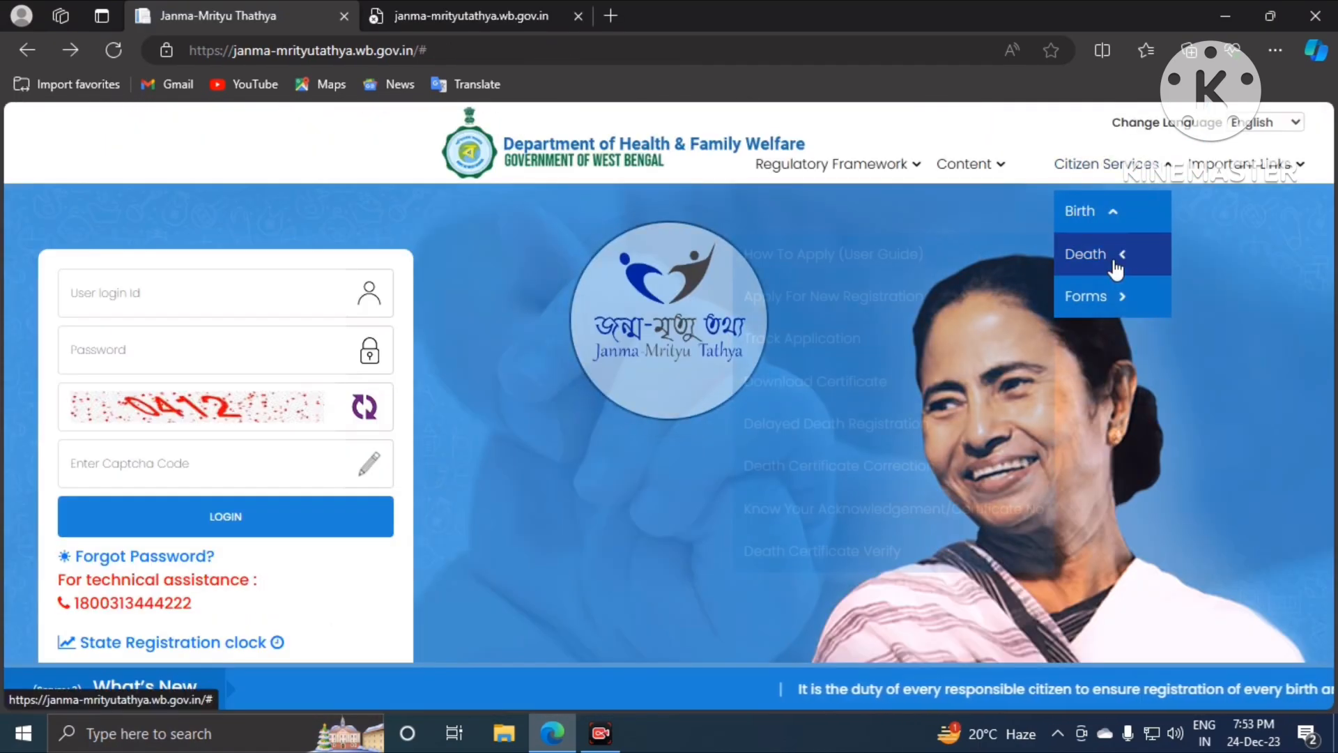
mouse_move(1098, 286)
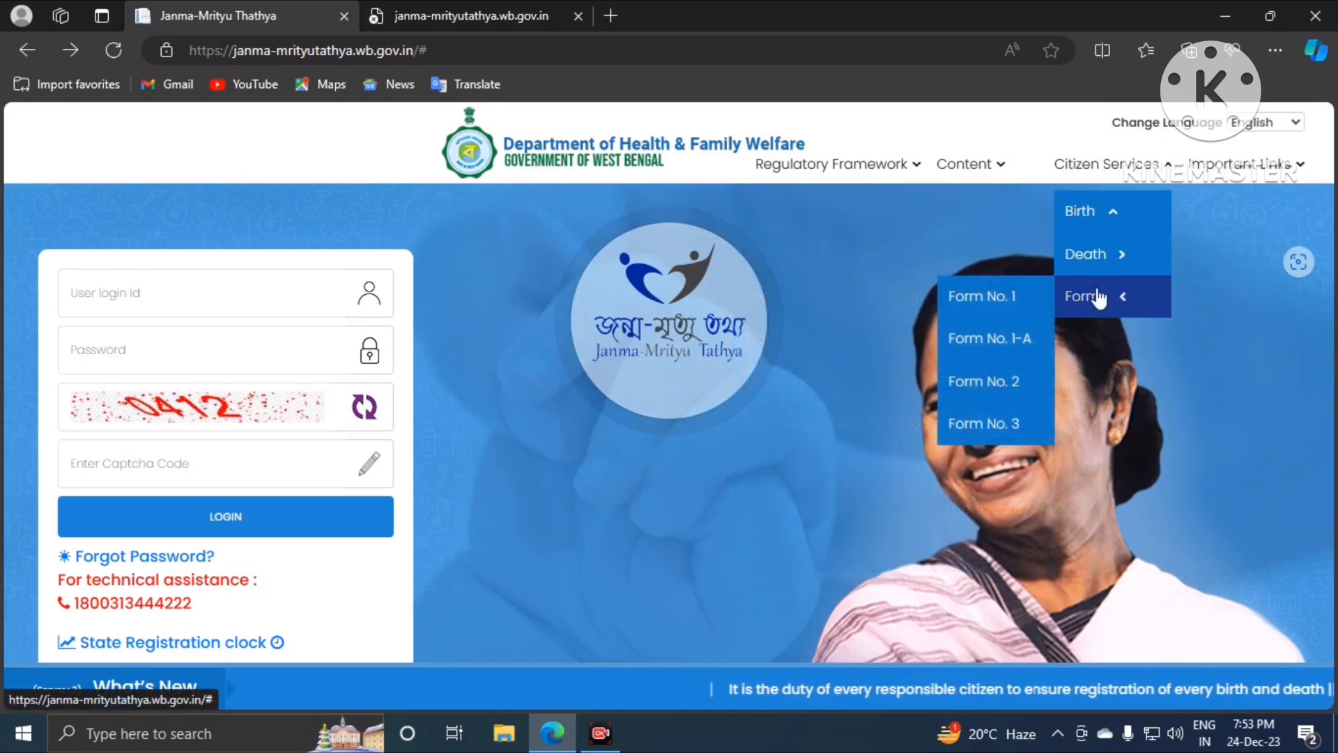
Step: Open Form No. 1 as B1.pdf, scroll through its two pages, then return to the home page
left_click(994, 299)
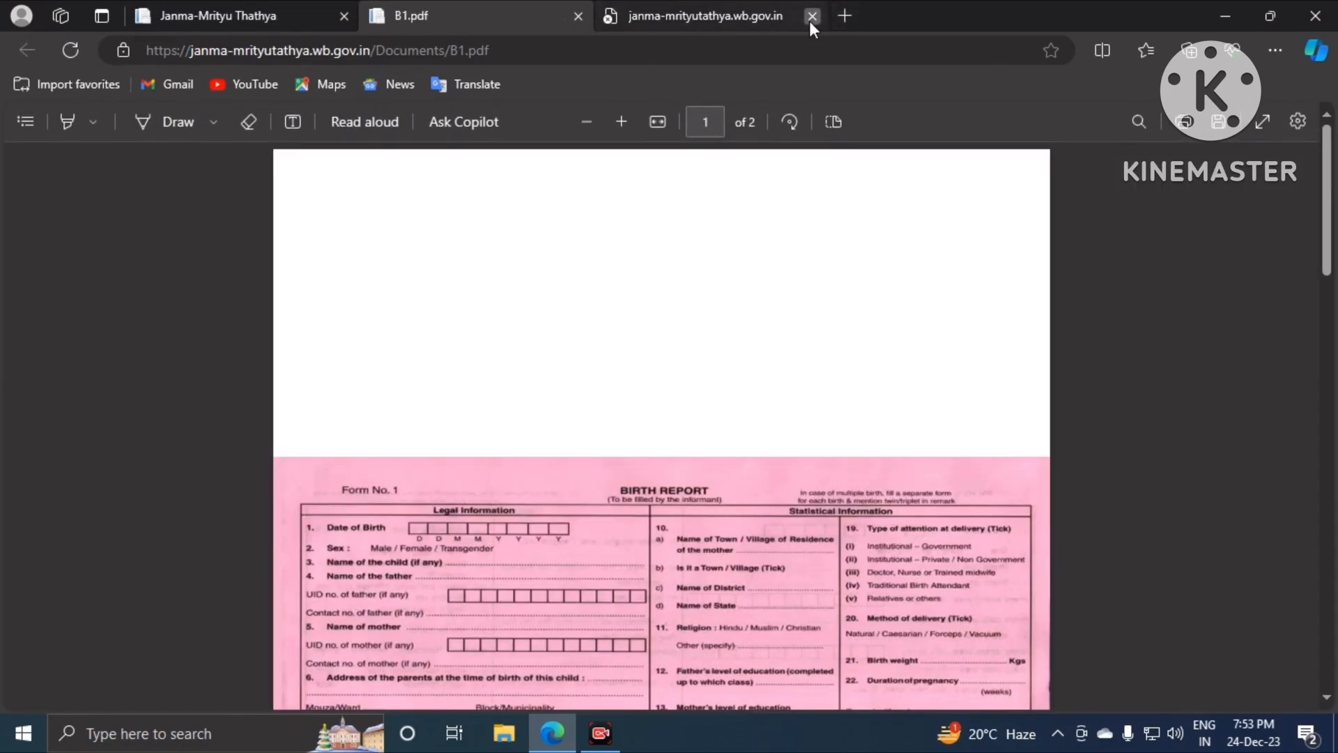
left_click(812, 15)
scroll(426, 437, "down", 3)
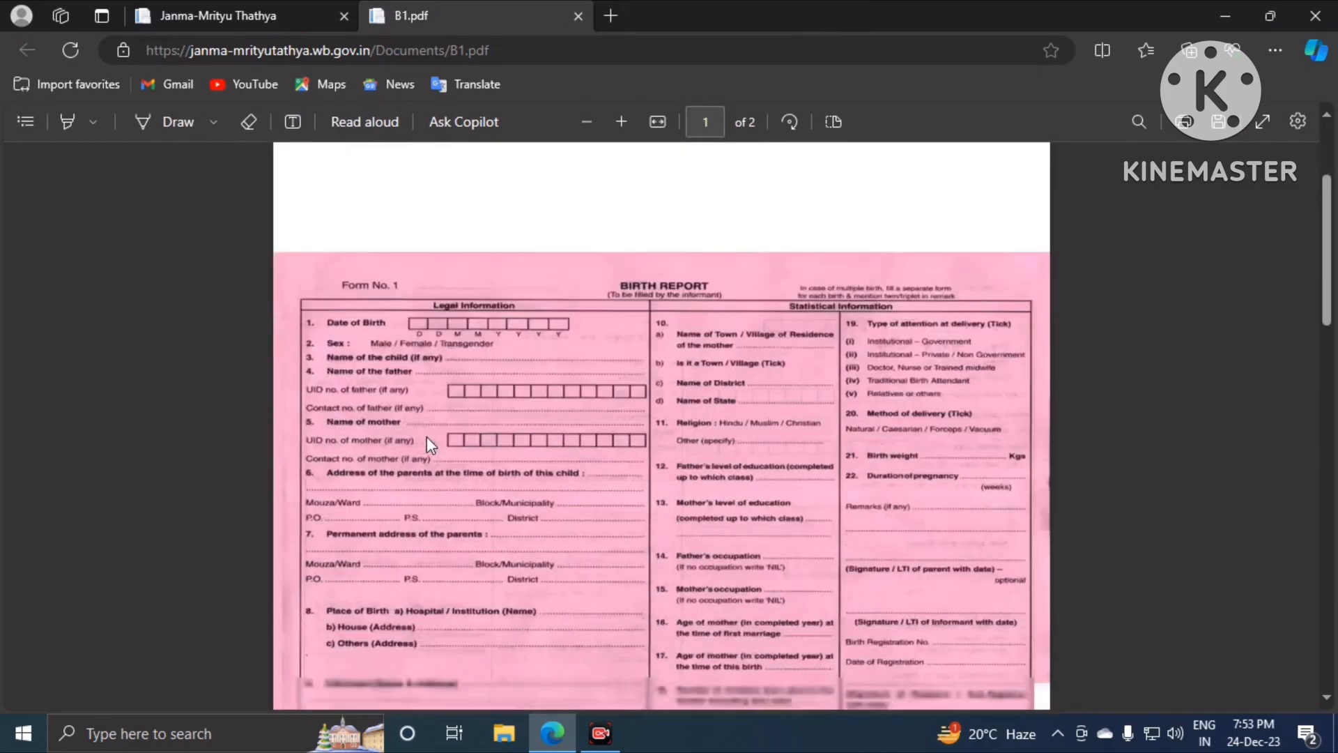
scroll(428, 444, "down", 4)
scroll(567, 315, "down", 10)
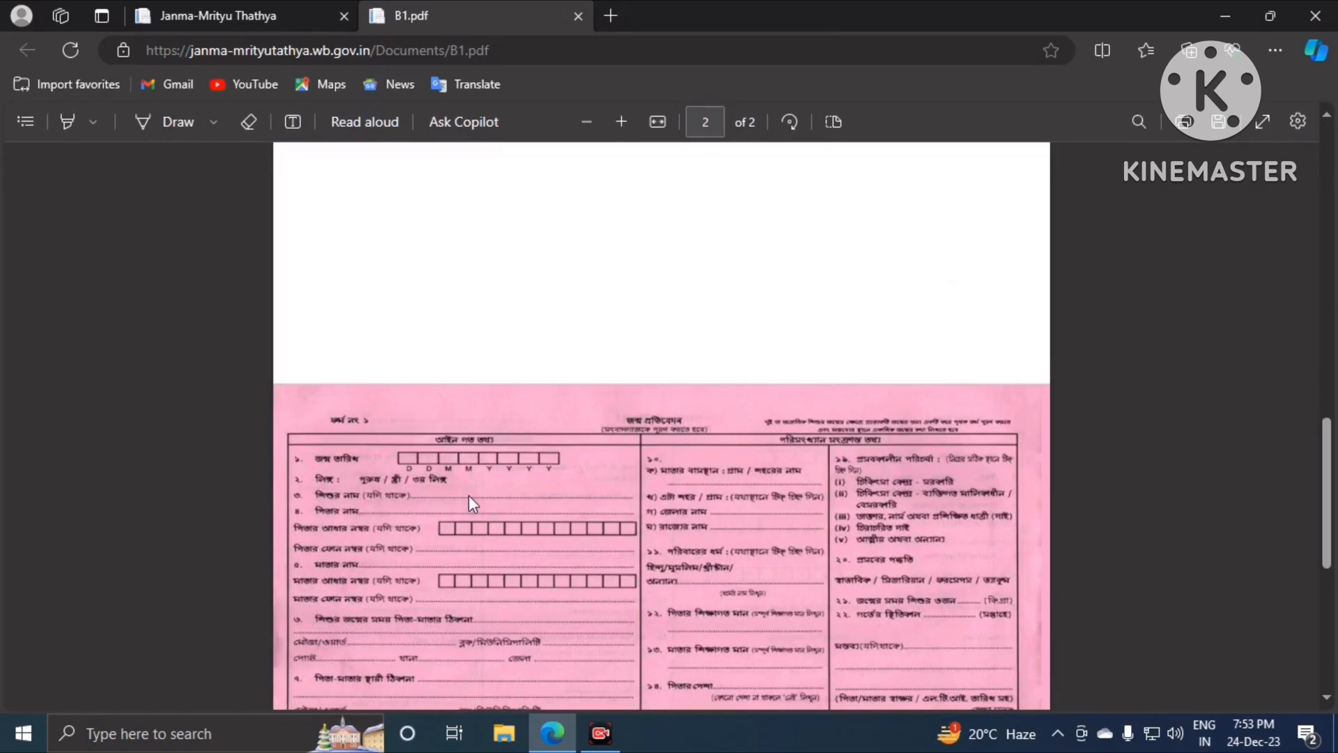
scroll(667, 488, "down", 5)
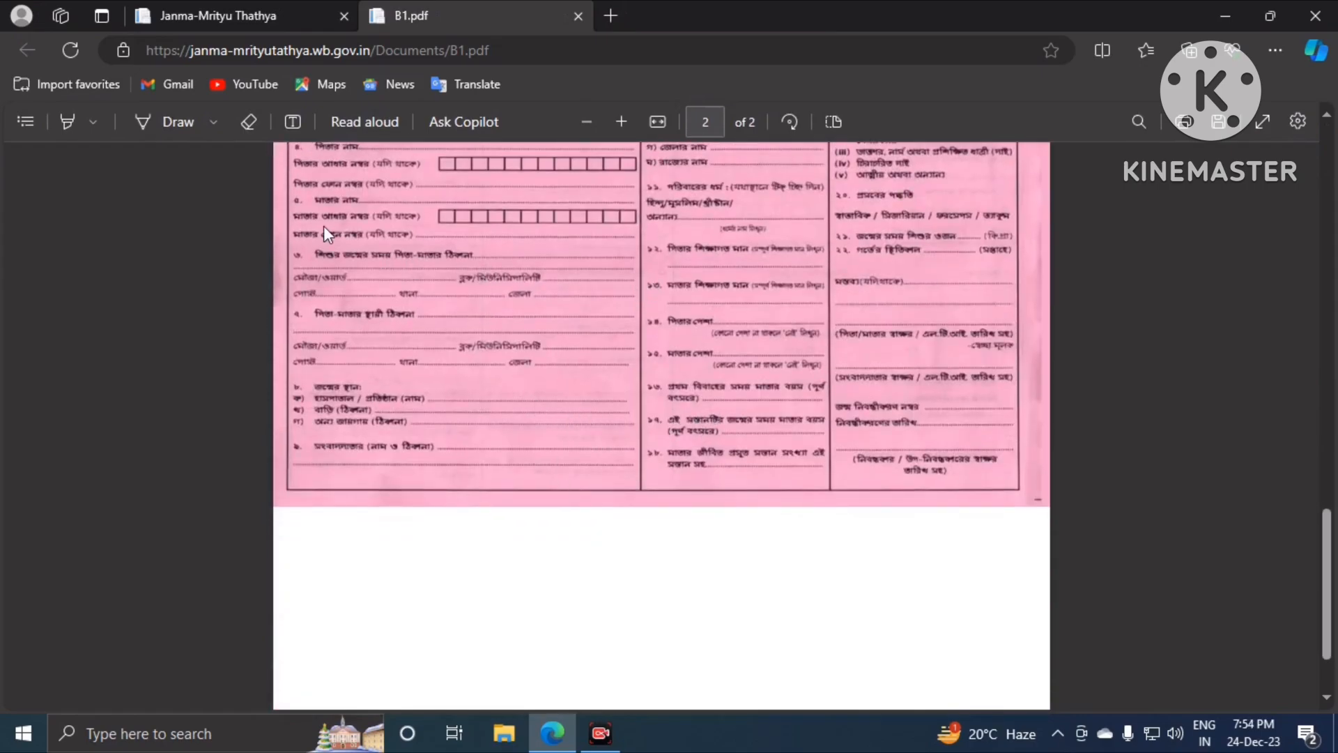
scroll(642, 456, "up", 12)
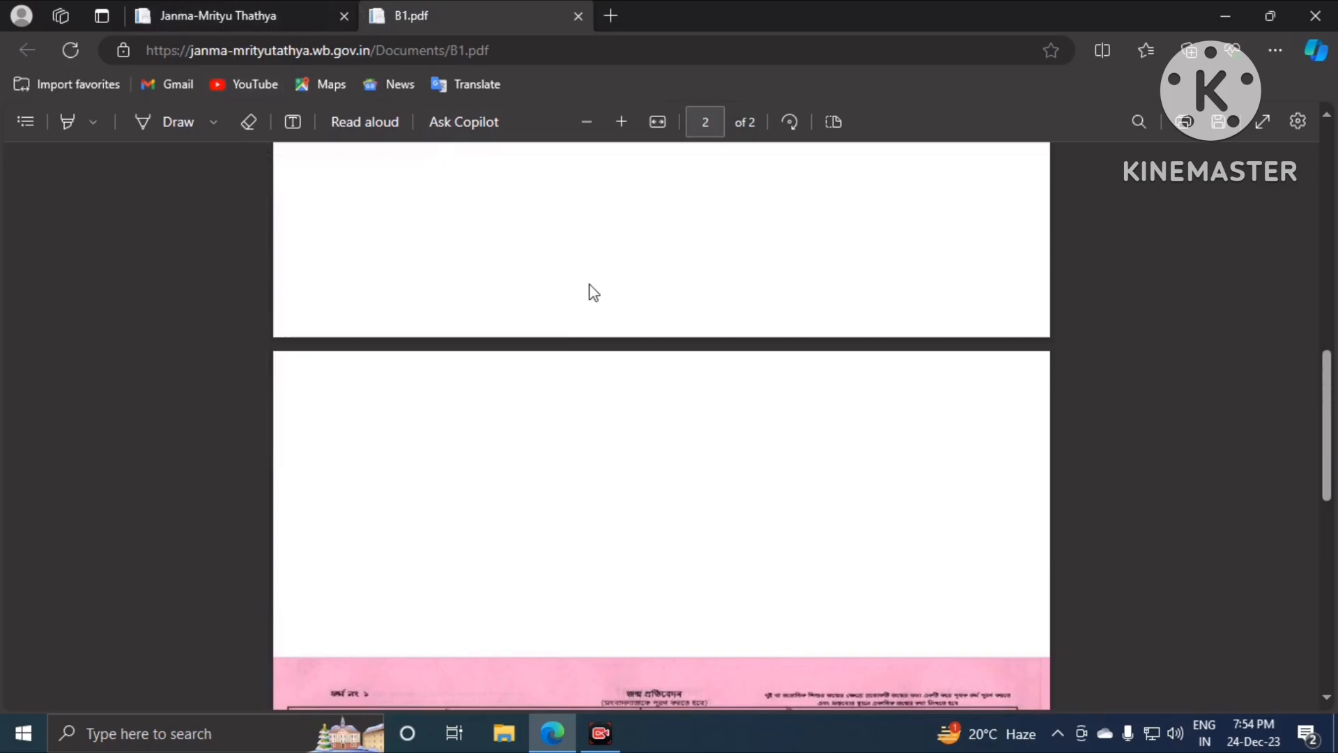
left_click(240, 16)
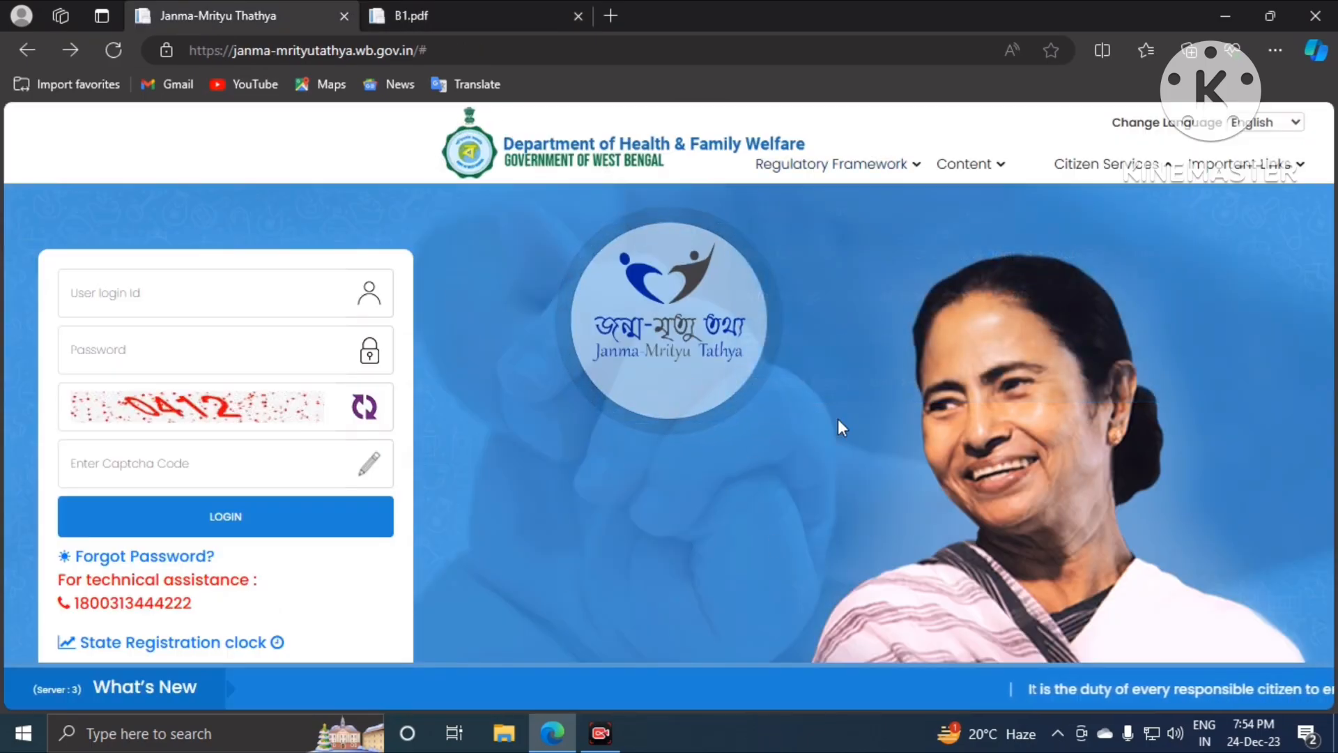